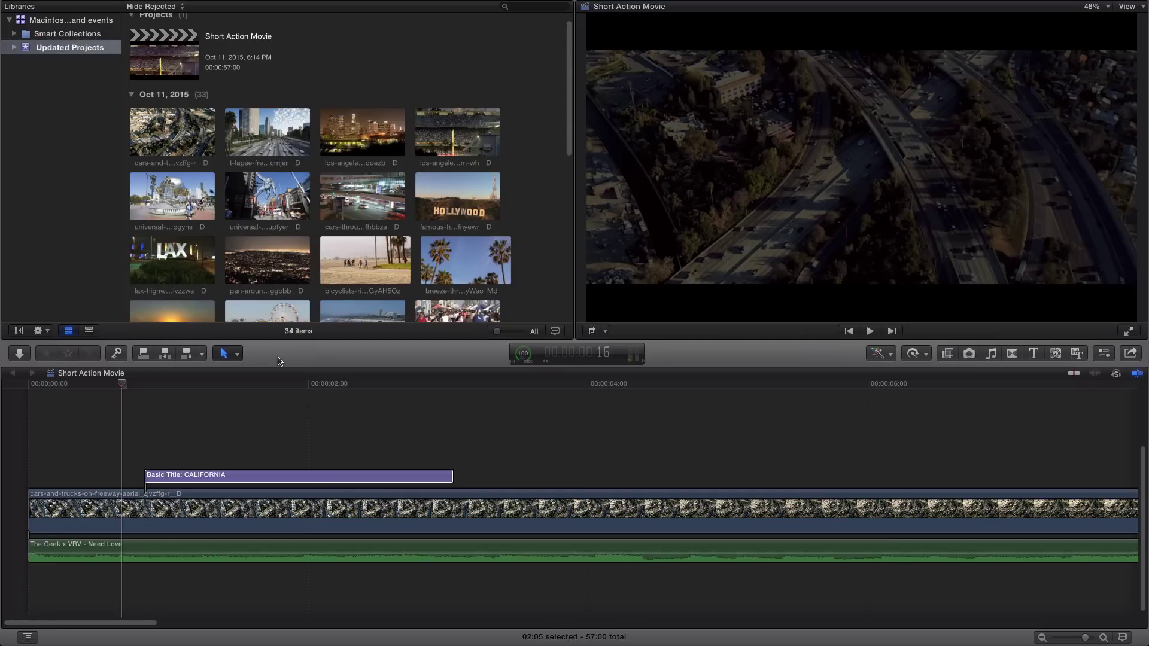
Show the CALIFORNIA title's video animation and expand its Compositing: Opacity lane into a full curve
{"action": "left_click", "coordinate": [133, 384]}
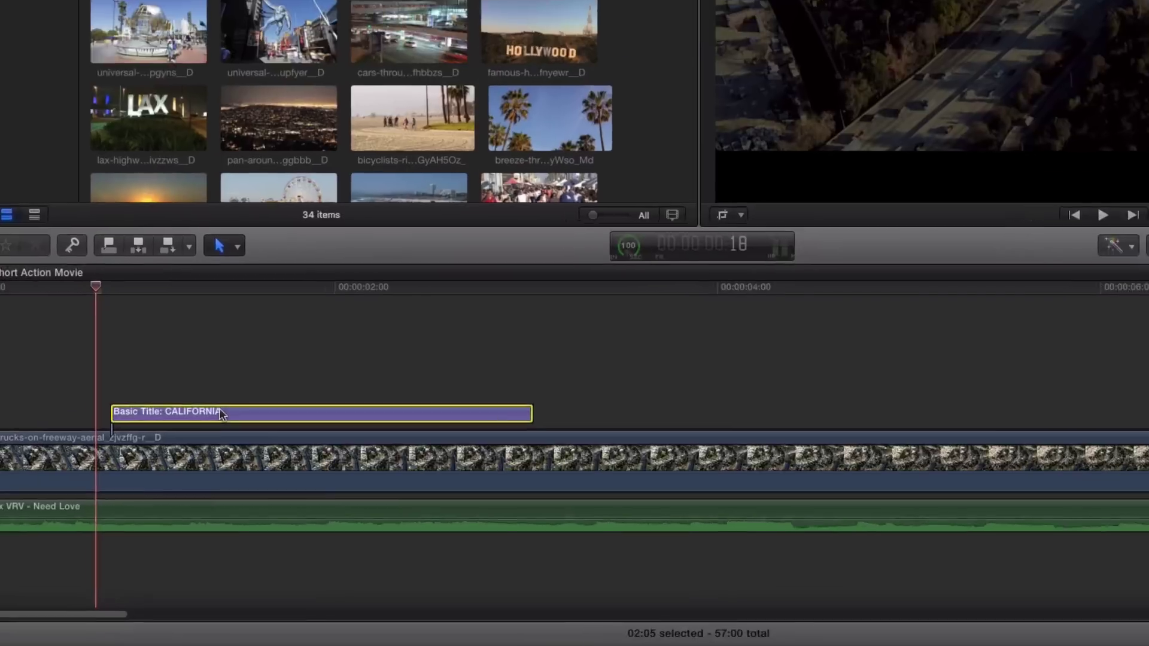
{"action": "right_click", "coordinate": [225, 476]}
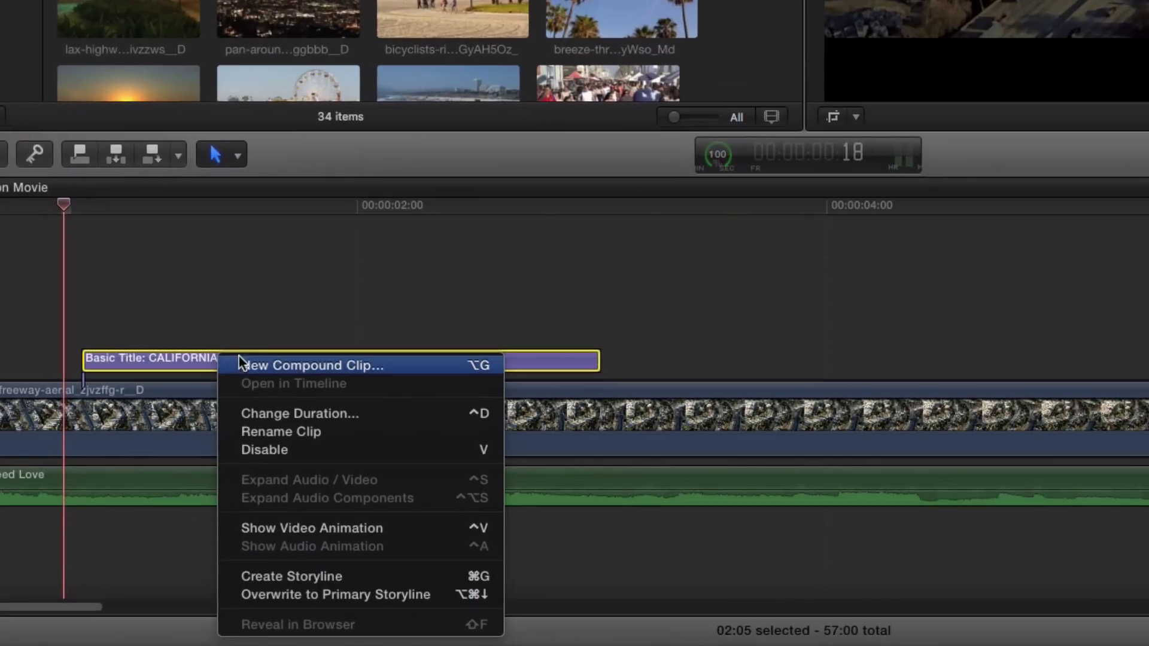
{"action": "left_click", "coordinate": [305, 530]}
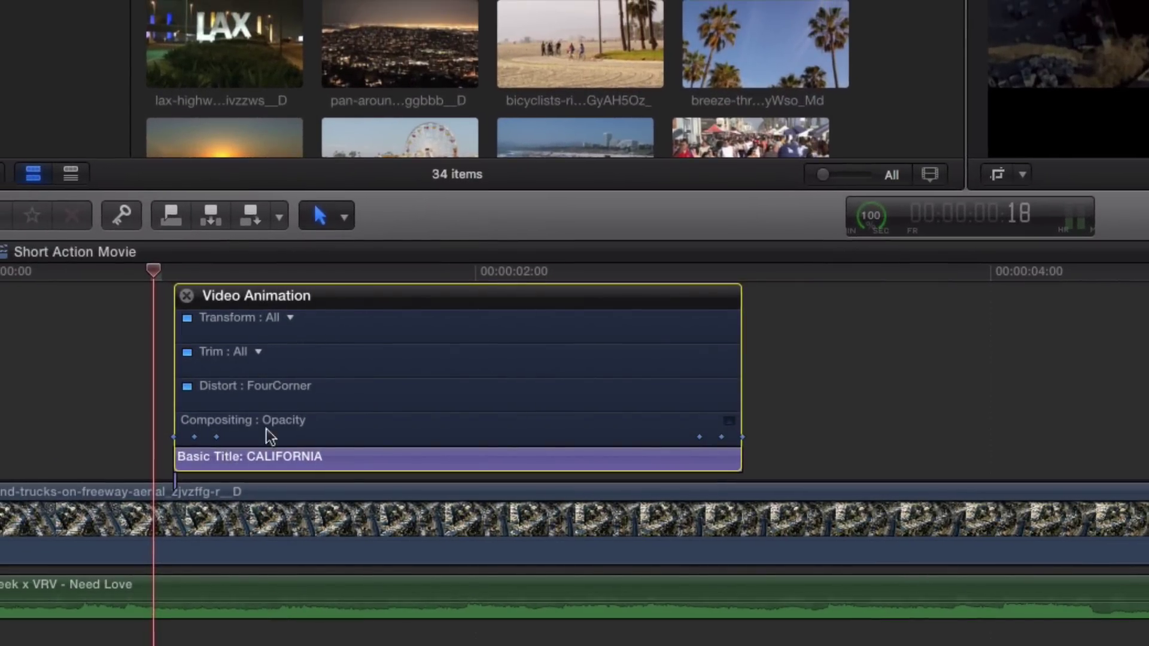
{"action": "left_click", "coordinate": [275, 428]}
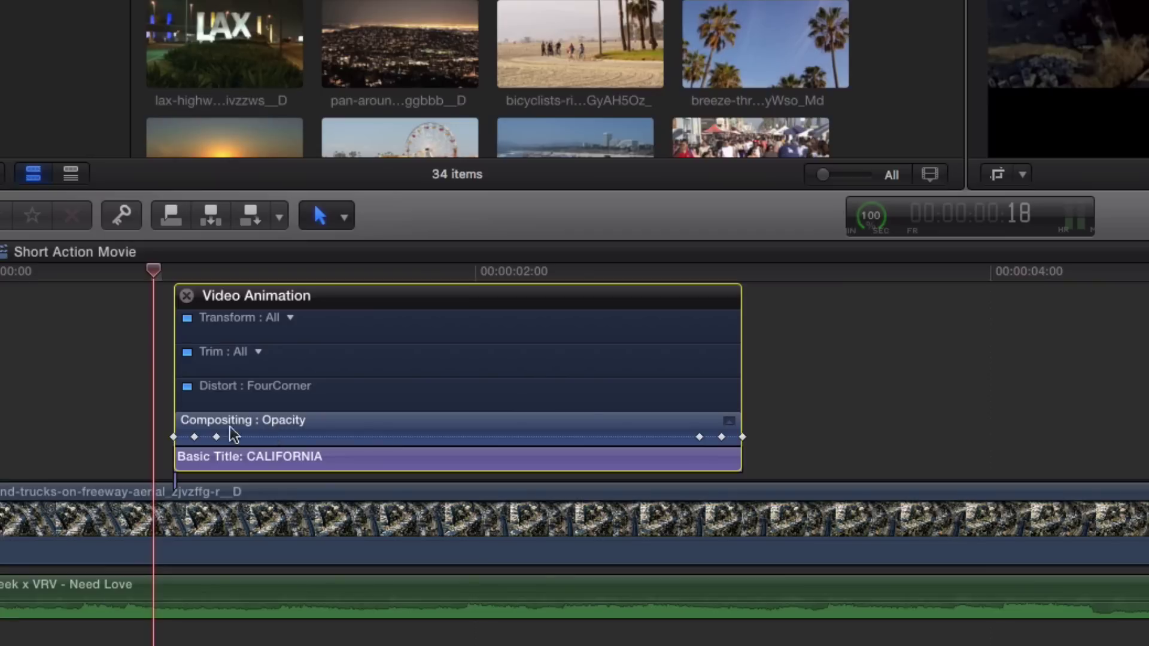
{"action": "double_click", "coordinate": [322, 427]}
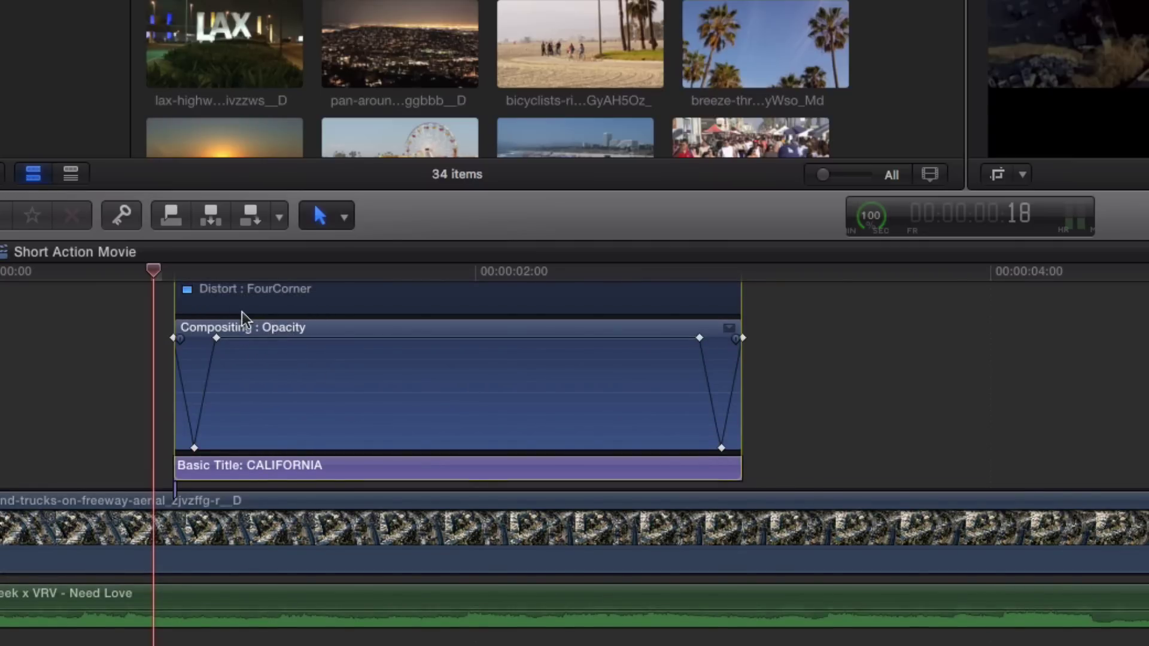
{"action": "left_click_drag", "start_coordinate": [151, 272], "coordinate": [102, 276]}
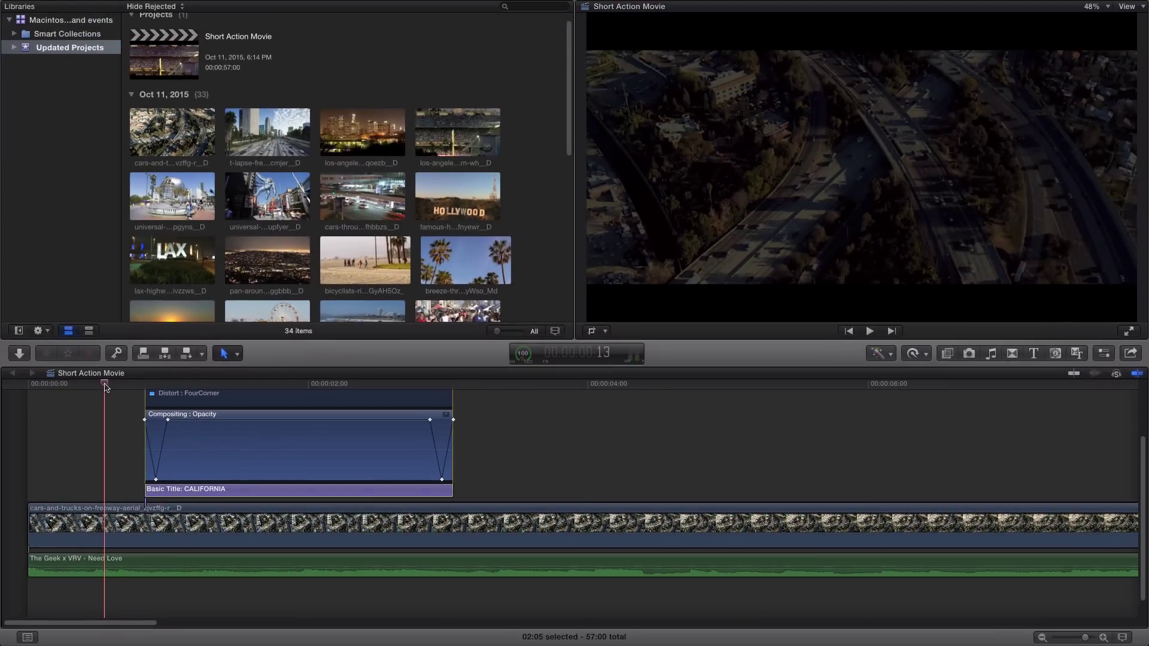
Play the CALIFORNIA title, then zoom the timeline in and scrub through its opening fade-in
{"action": "key", "text": "space"}
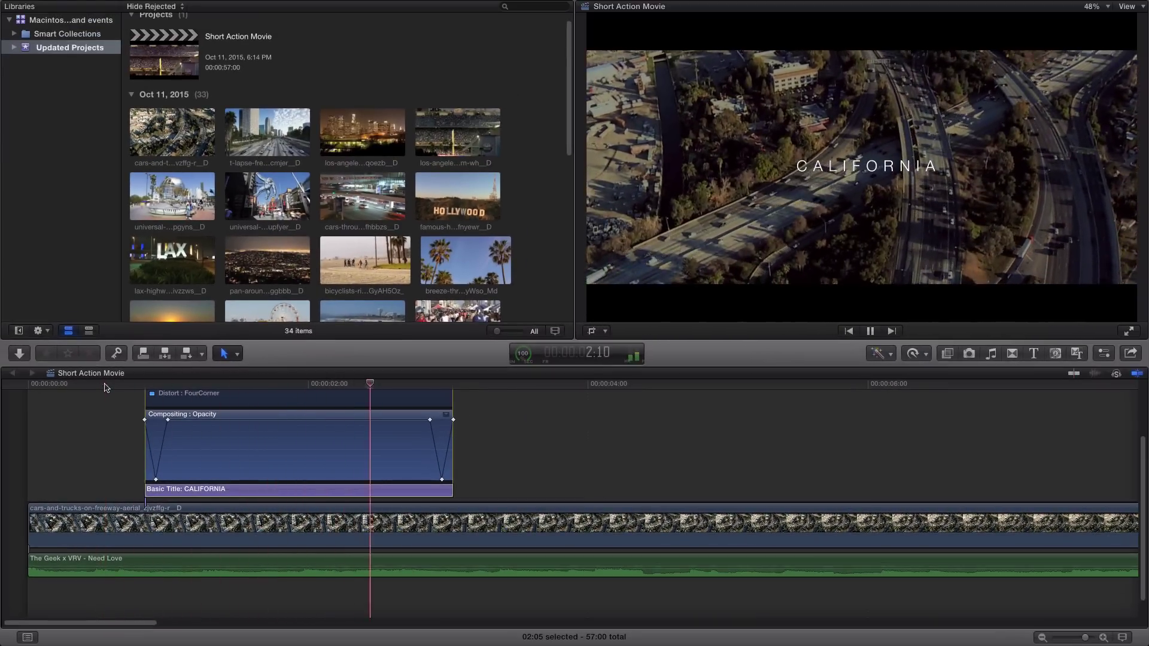
{"action": "left_click", "coordinate": [118, 386]}
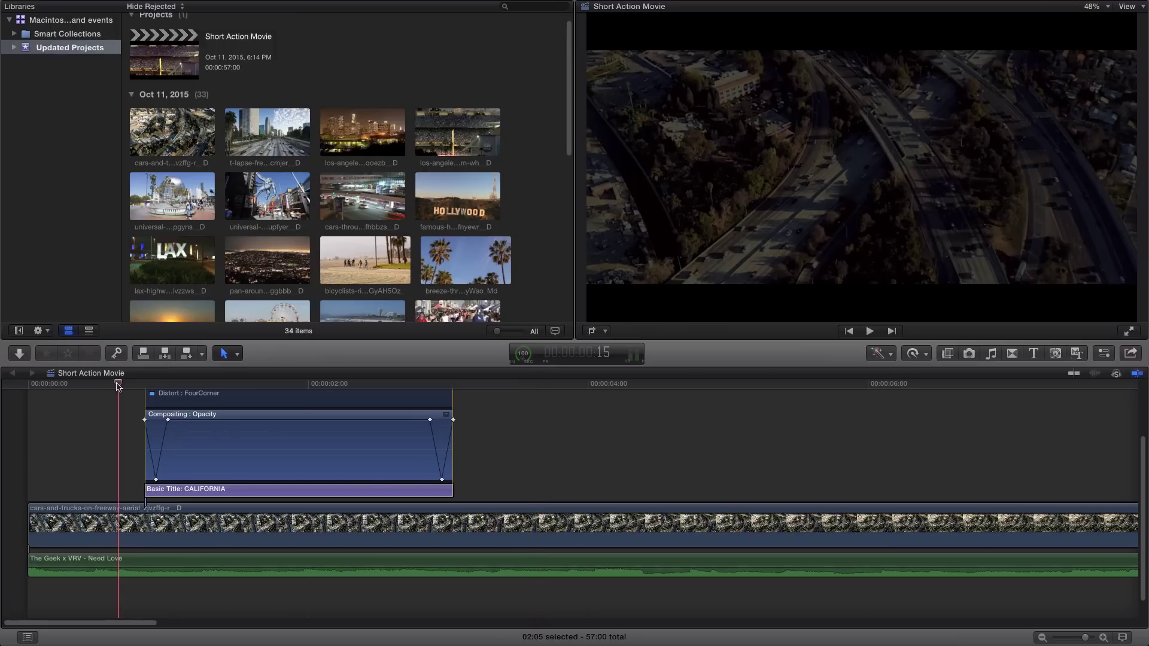
{"action": "left_click", "coordinate": [145, 386]}
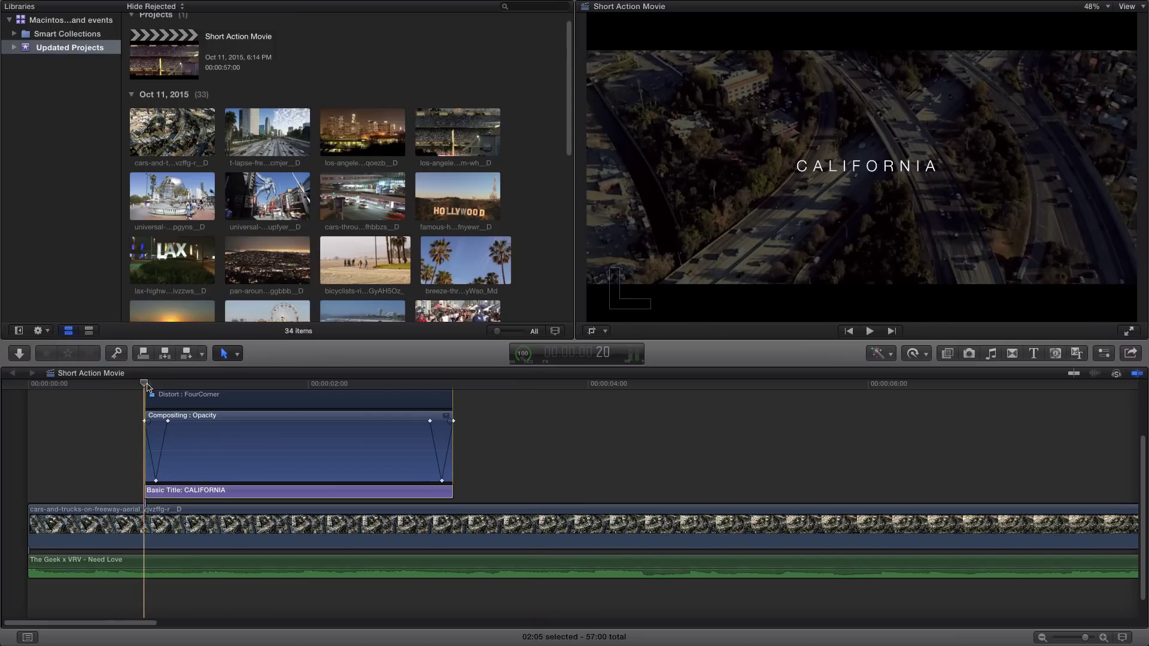
{"action": "left_click", "coordinate": [1104, 638]}
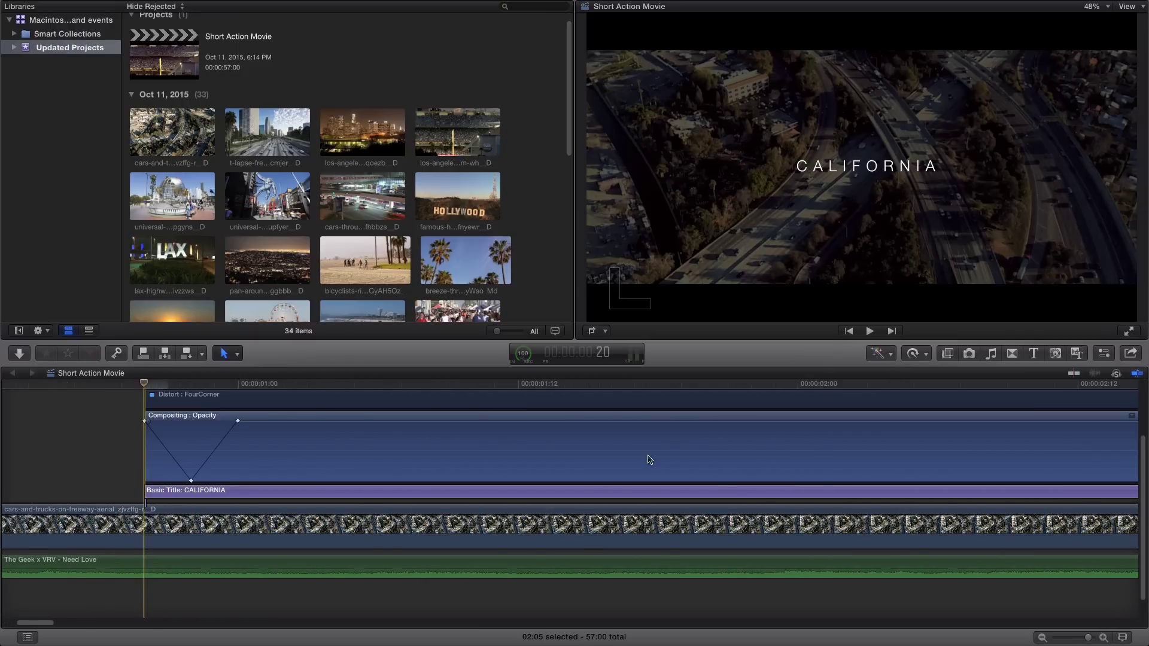
{"action": "left_click_drag", "start_coordinate": [277, 385], "coordinate": [497, 388]}
{"action": "left_click", "coordinate": [147, 388]}
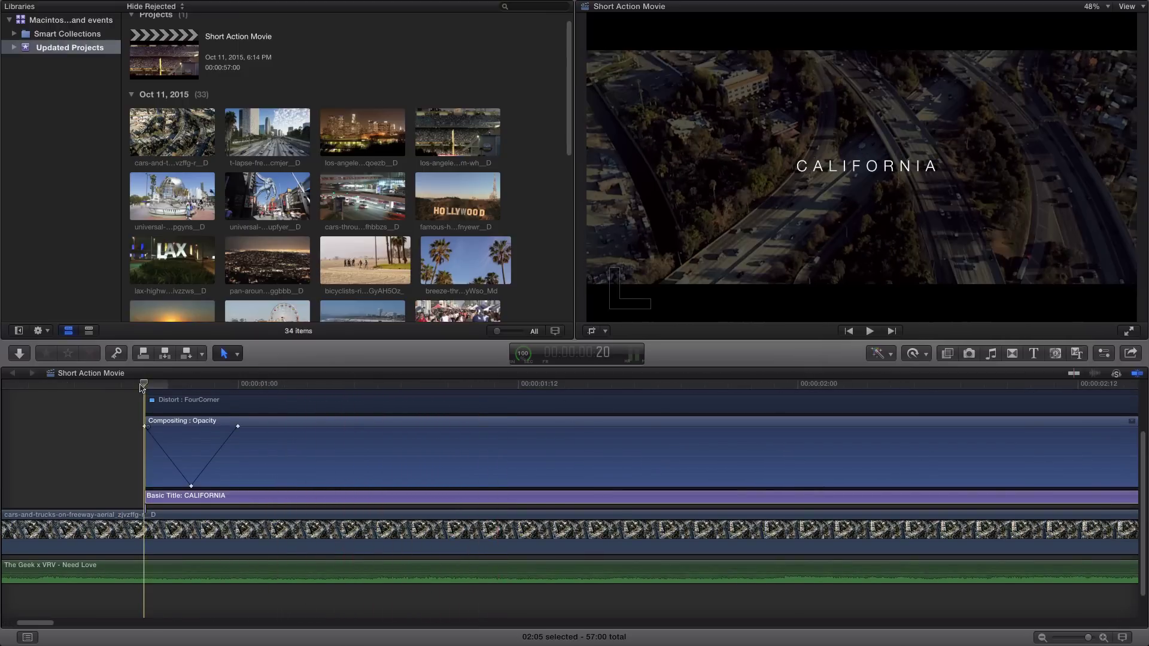
Inspect the CALIFORNIA title's Text and Video settings, find Opacity at 100.0%, and play it back
{"action": "left_click", "coordinate": [1104, 354]}
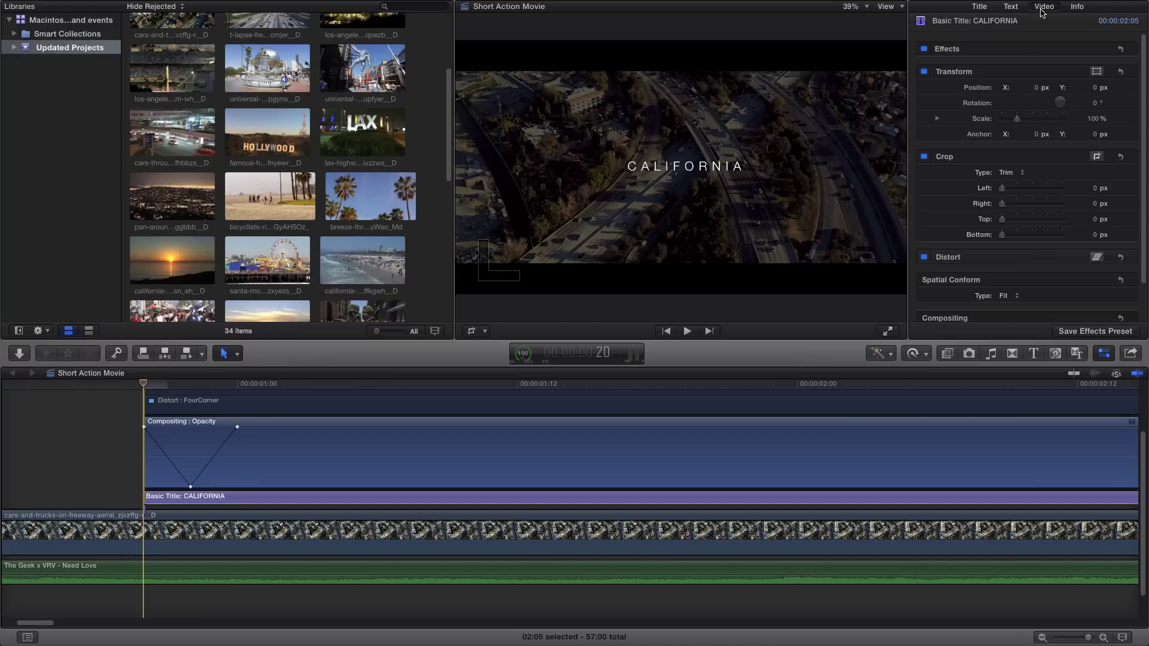
{"action": "left_click", "coordinate": [1011, 7]}
{"action": "left_click", "coordinate": [1043, 7]}
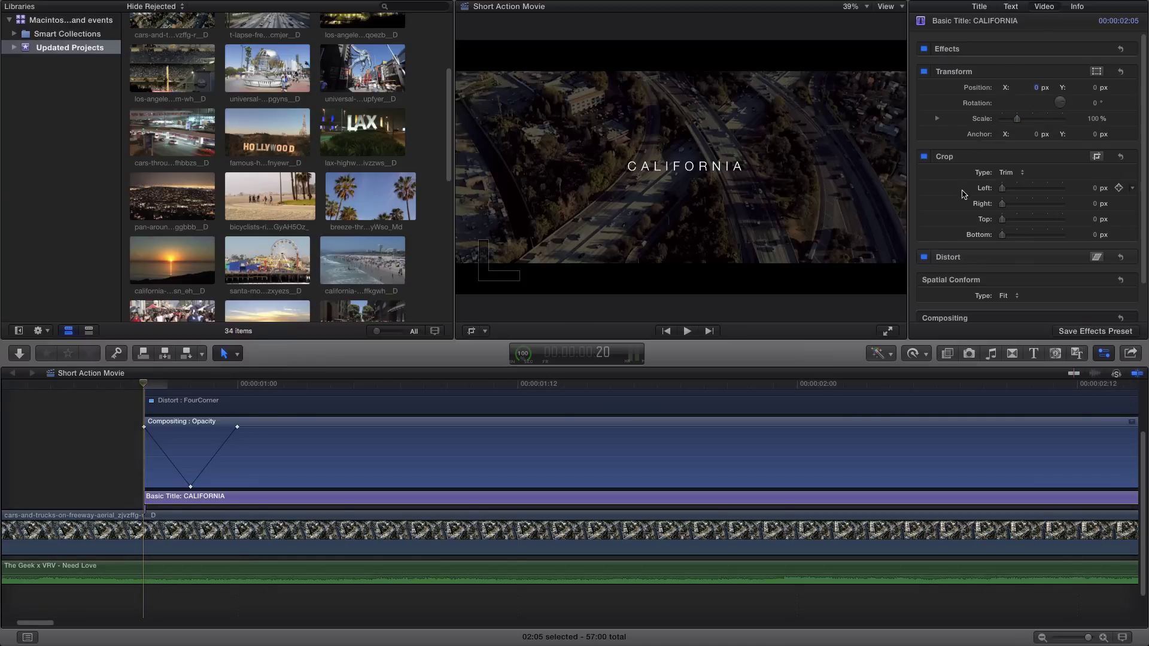
{"action": "scroll", "coordinate": [961, 239], "scroll_direction": "down", "scroll_amount": 3}
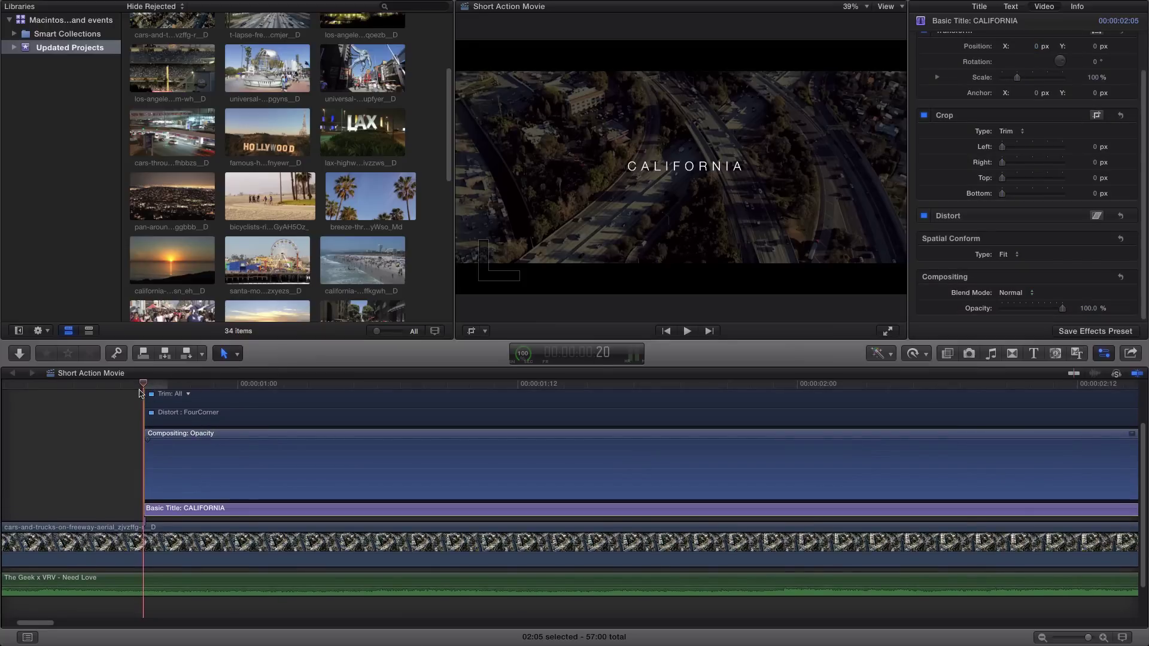
{"action": "left_click_drag", "start_coordinate": [142, 386], "coordinate": [102, 387]}
{"action": "key", "text": "space"}
{"action": "key", "text": "space"}
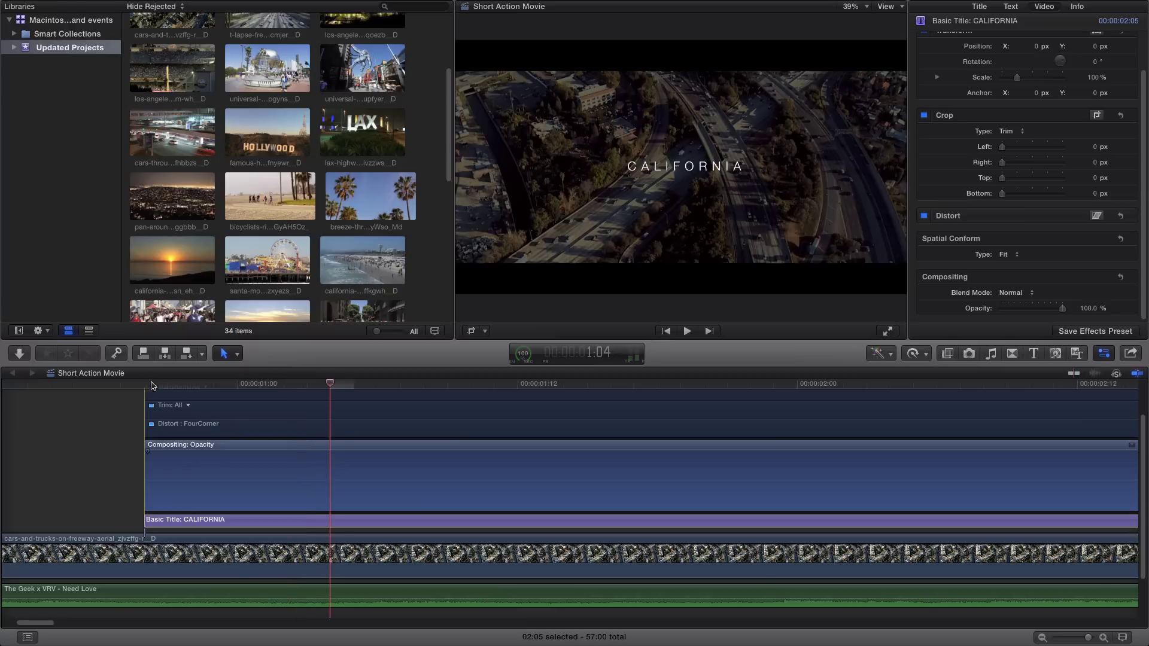
Add opacity keyframes at the CALIFORNIA title's start, a few frames in, and at 1:00
{"action": "left_click", "coordinate": [146, 385]}
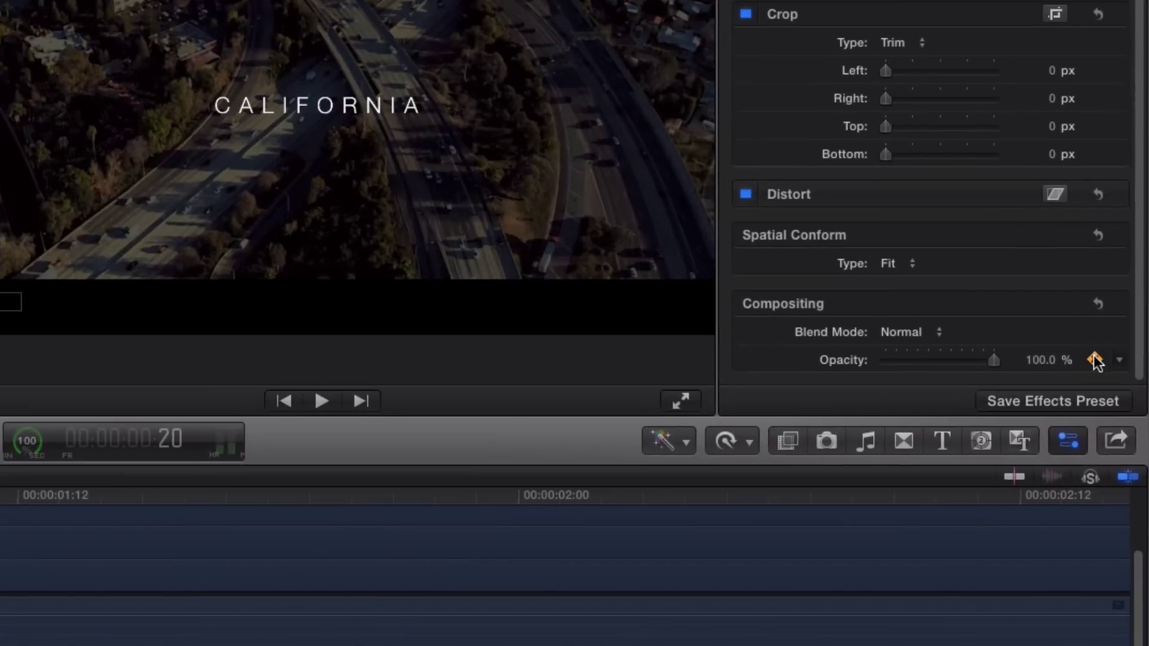
{"action": "left_click", "coordinate": [1119, 308]}
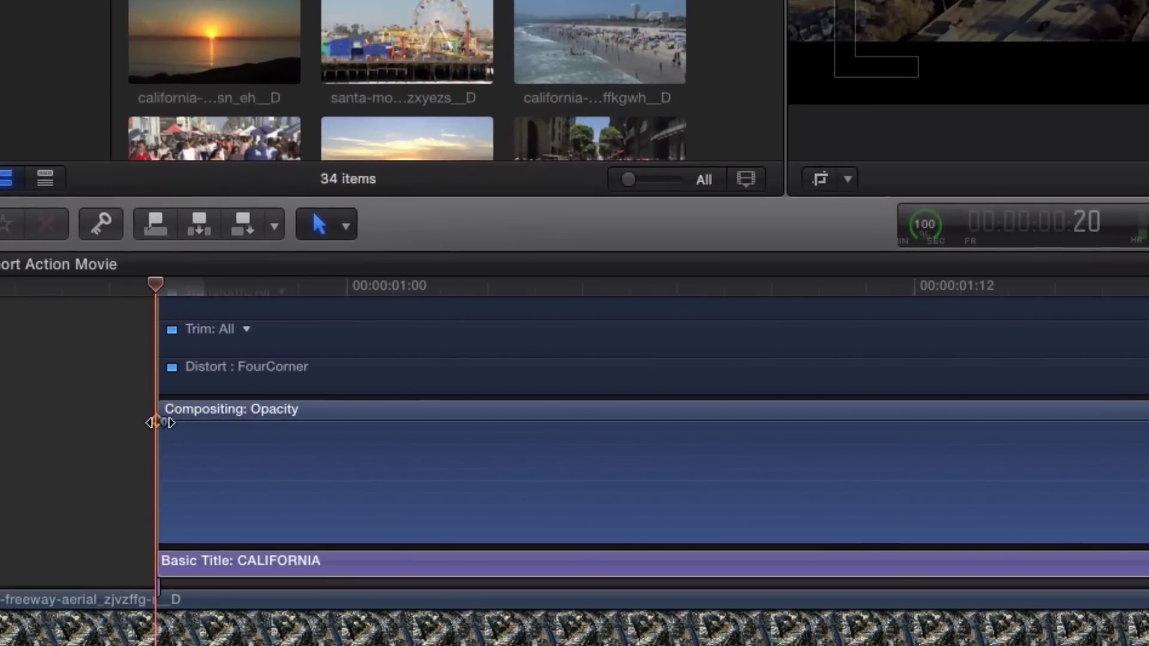
{"action": "mouse_move", "coordinate": [157, 424]}
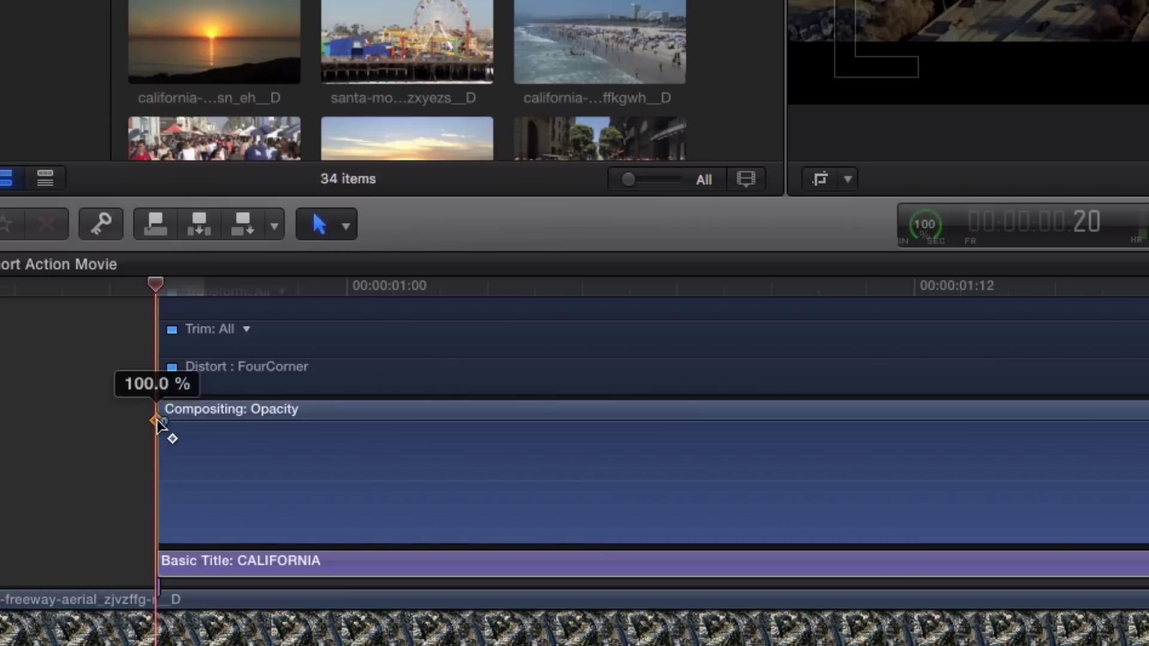
{"action": "left_click_drag", "start_coordinate": [190, 291], "coordinate": [251, 291]}
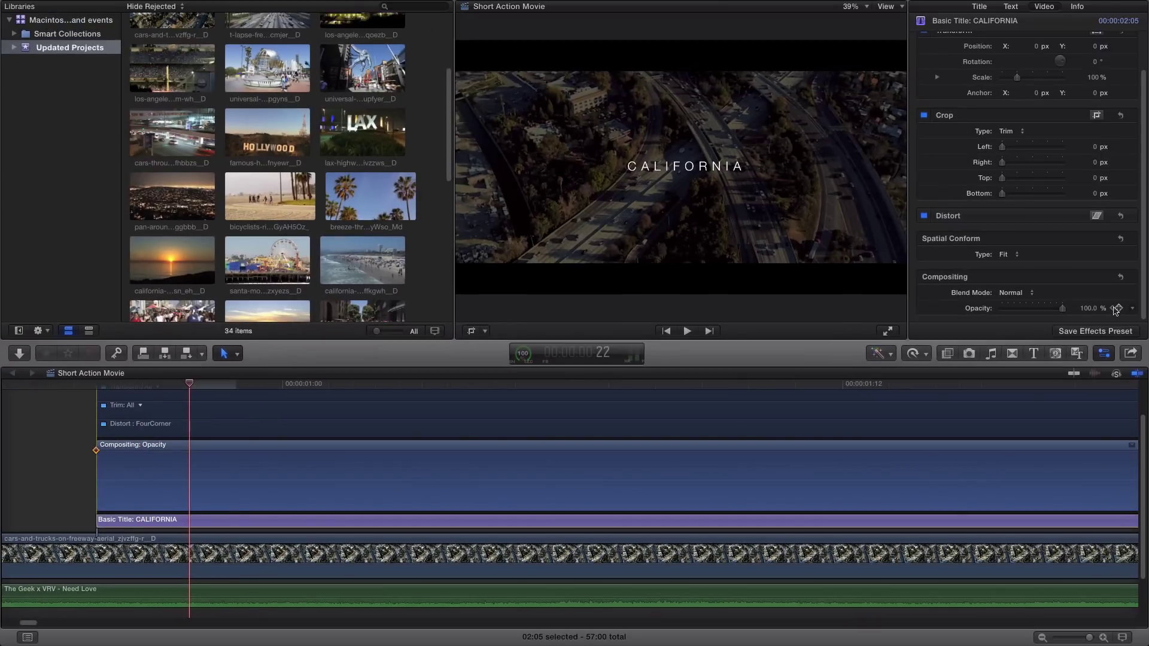
{"action": "left_click", "coordinate": [1119, 308]}
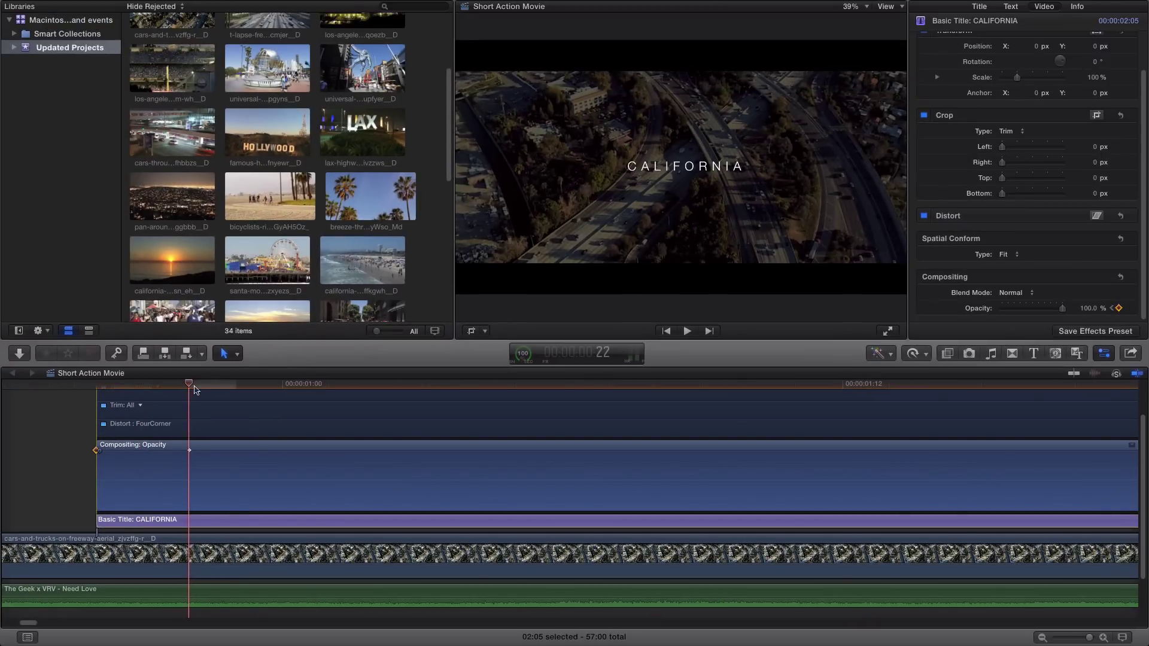
{"action": "left_click_drag", "start_coordinate": [195, 389], "coordinate": [284, 388]}
{"action": "left_click", "coordinate": [1118, 309]}
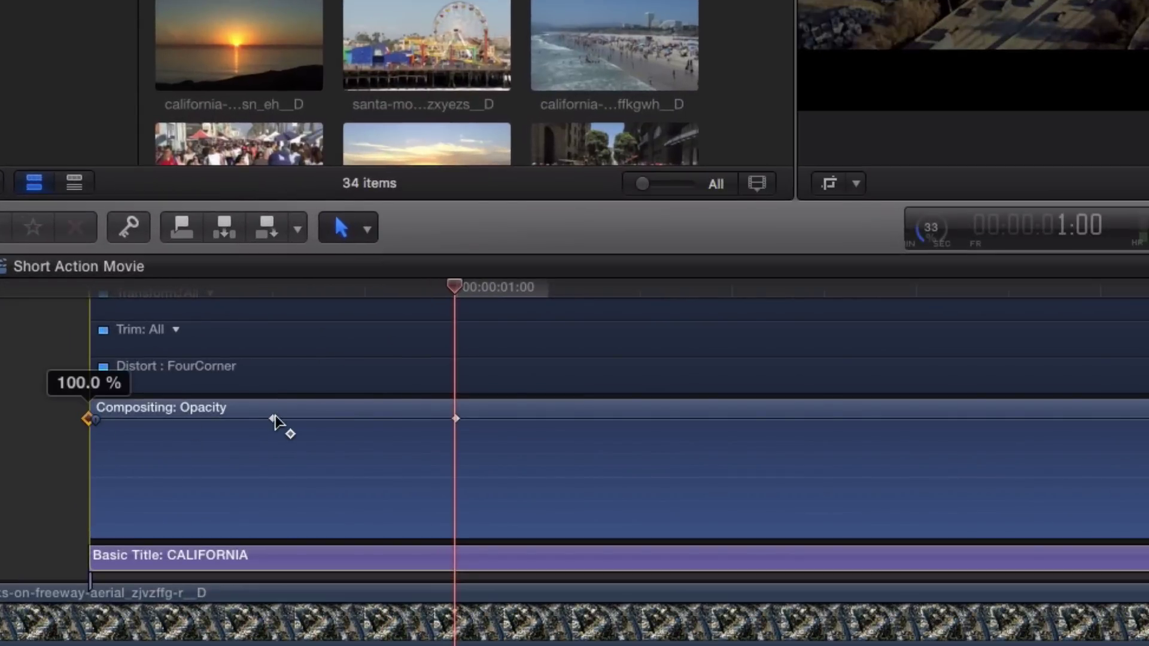
Pull the second opacity keyframe down to 0% and play back the flicker-in
{"action": "left_click", "coordinate": [273, 419], "text": "alt"}
{"action": "left_click", "coordinate": [456, 419]}
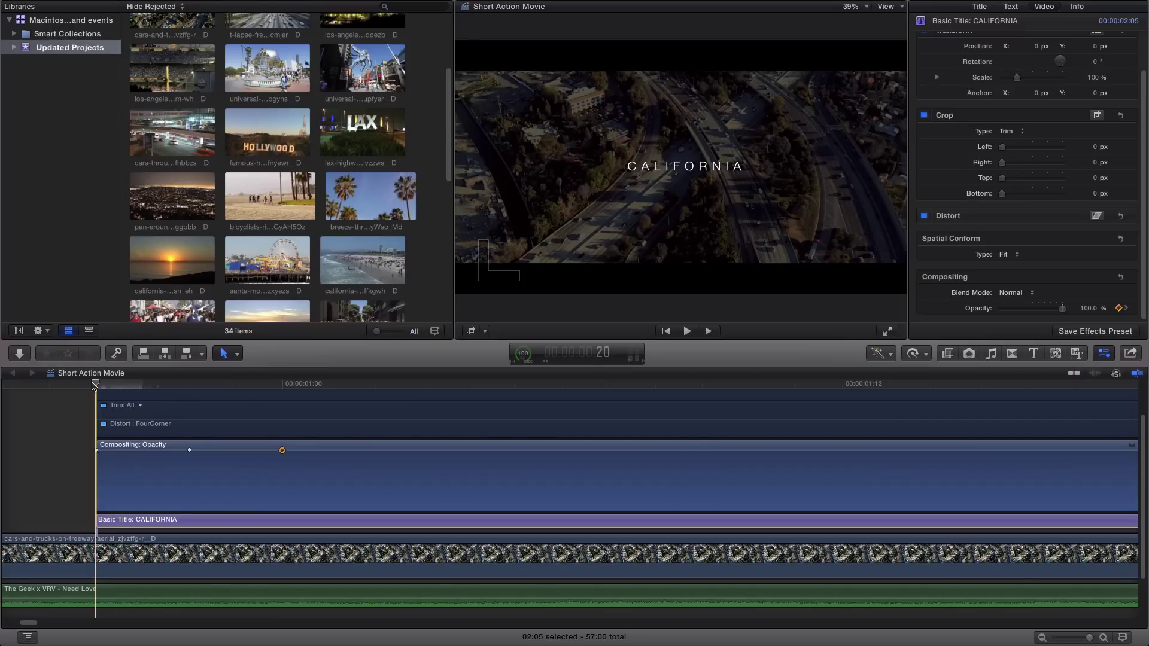
{"action": "left_click_drag", "start_coordinate": [96, 384], "coordinate": [190, 387]}
{"action": "left_click", "coordinate": [189, 450]}
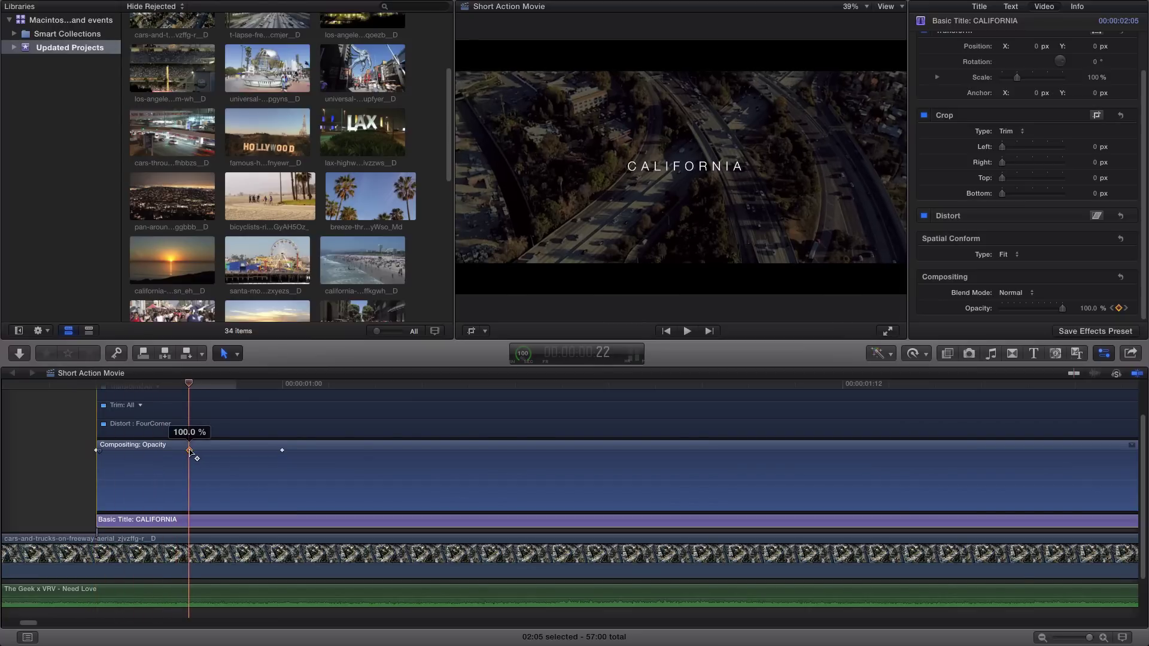
{"action": "left_click_drag", "start_coordinate": [190, 451], "coordinate": [194, 509]}
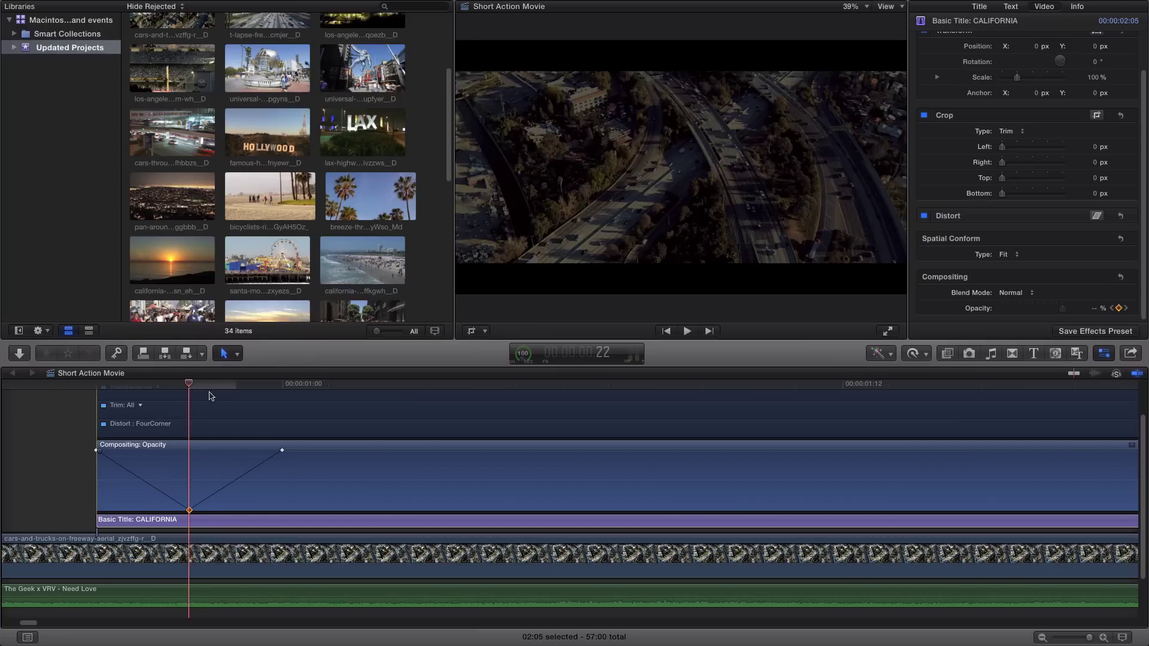
{"action": "left_click_drag", "start_coordinate": [208, 396], "coordinate": [36, 383]}
{"action": "key", "text": "space"}
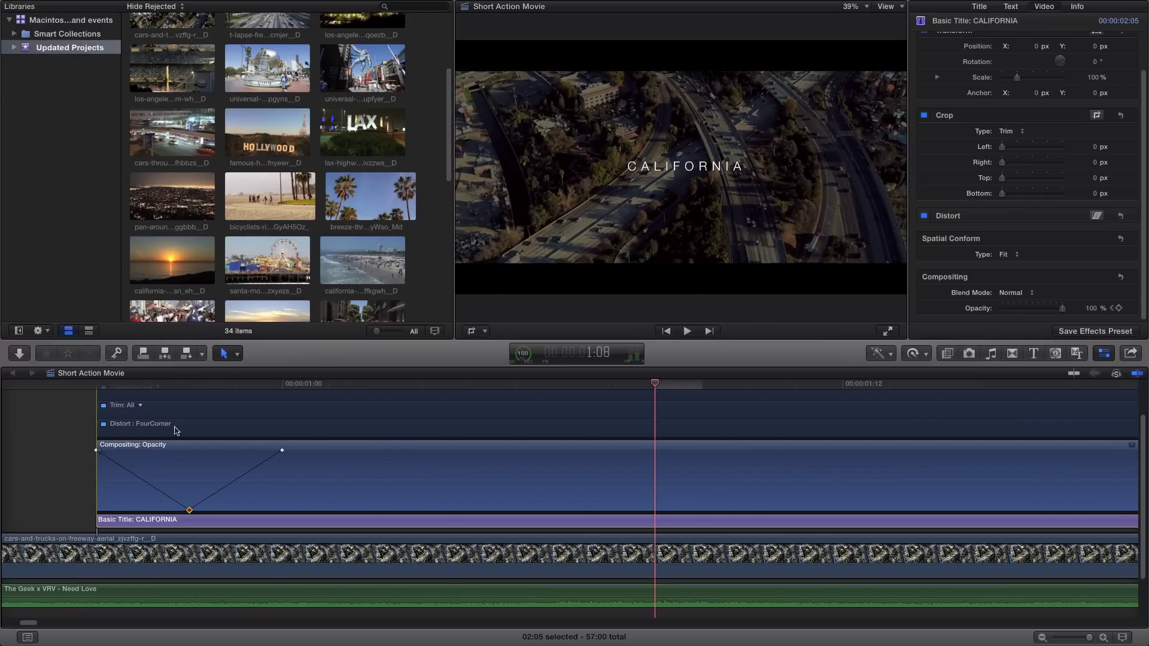
Add an opacity keyframe at the CALIFORNIA title's end, 3:01
{"action": "scroll", "coordinate": [346, 440], "scroll_direction": "right", "scroll_amount": 15}
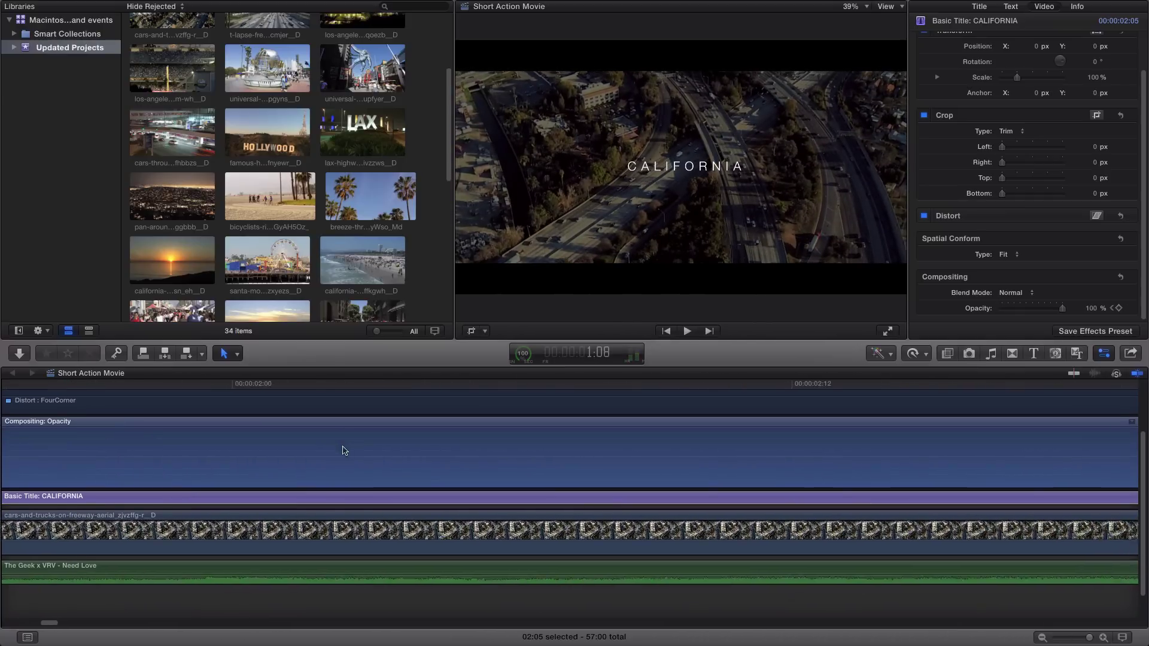
{"action": "scroll", "coordinate": [344, 451], "scroll_direction": "right", "scroll_amount": 15}
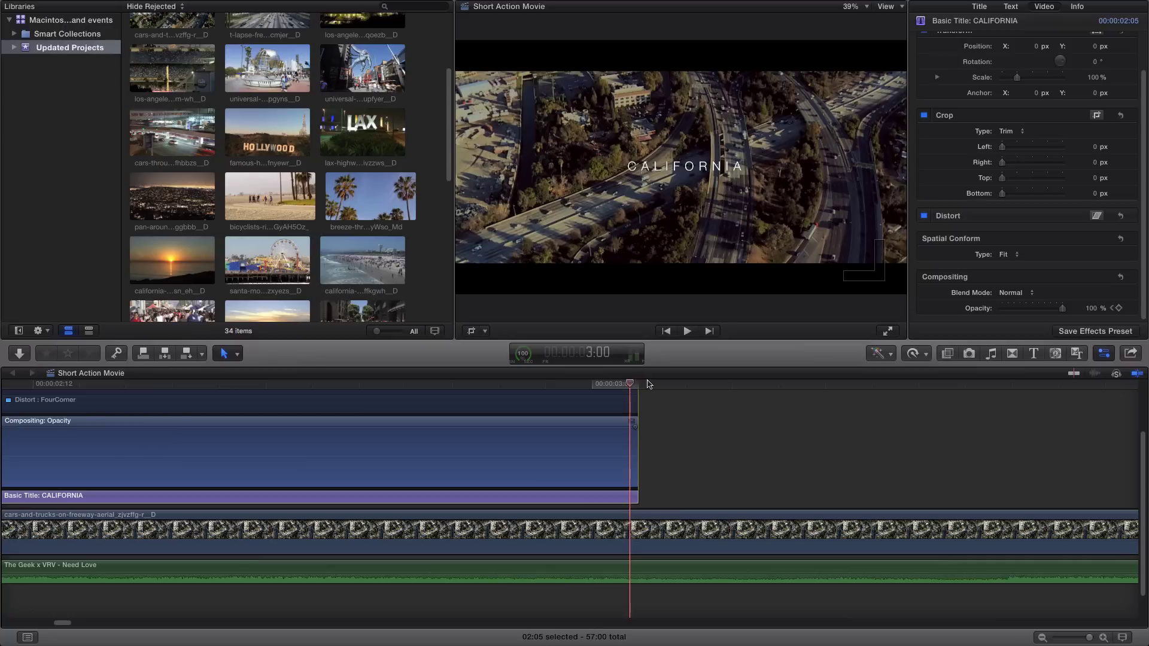
{"action": "left_click", "coordinate": [638, 384]}
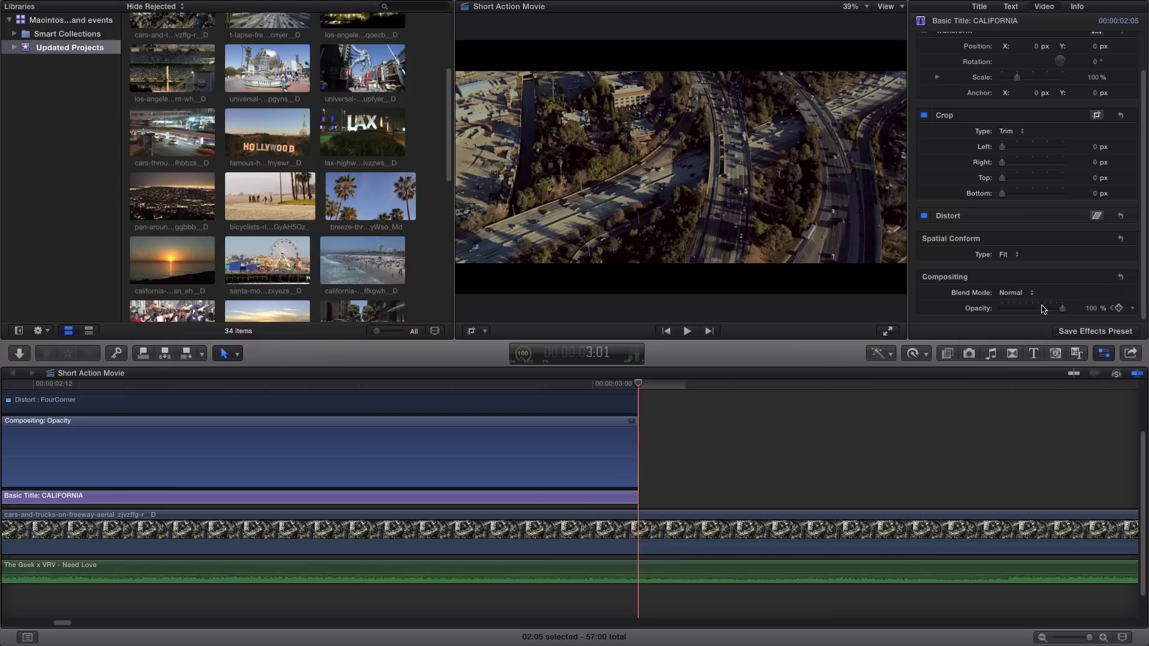
{"action": "left_click", "coordinate": [1120, 308]}
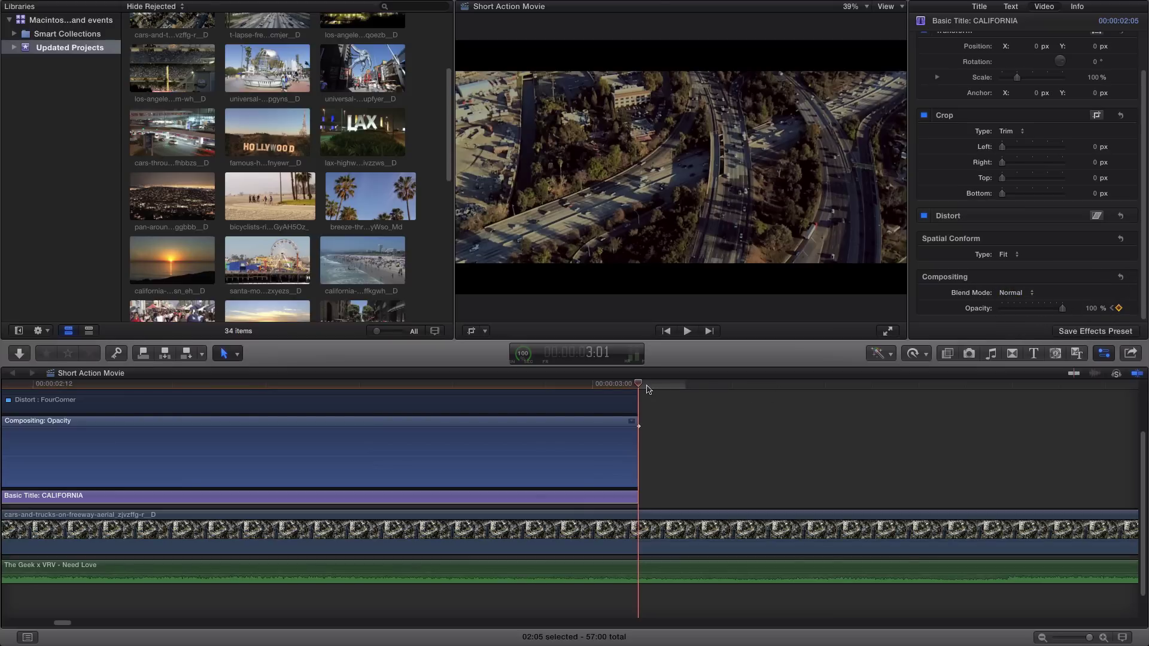
Add opacity keyframes at 2:23 and 2:21 just before the title ends
{"action": "left_click_drag", "start_coordinate": [636, 386], "coordinate": [547, 384]}
{"action": "left_click", "coordinate": [1112, 308]}
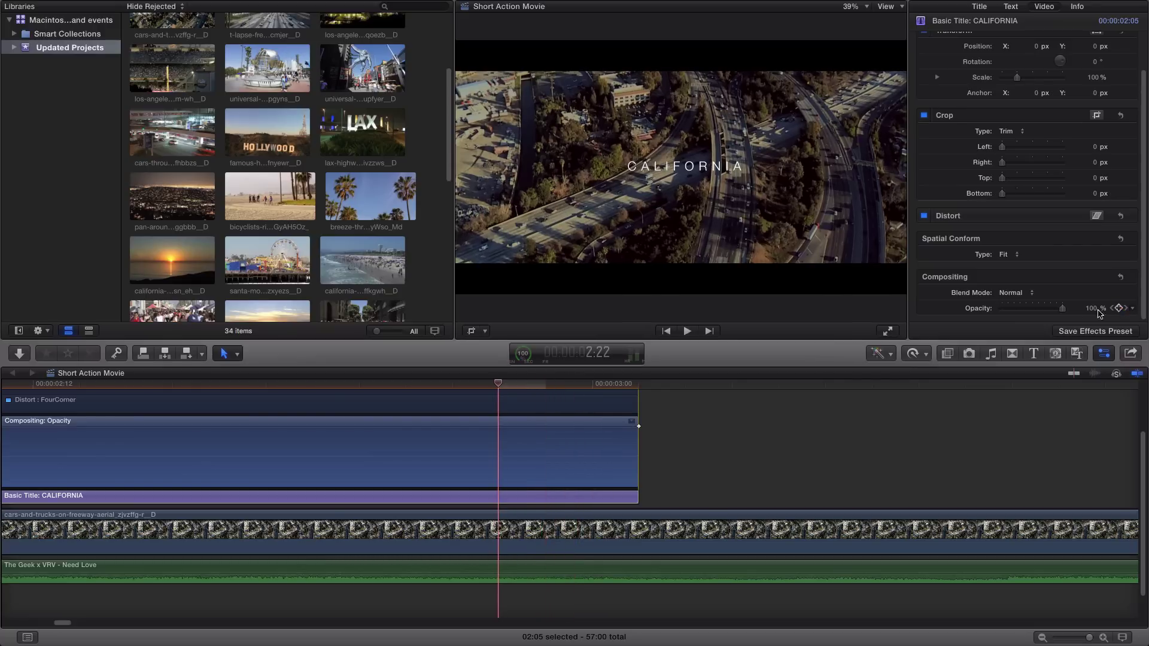
{"action": "left_click", "coordinate": [499, 427]}
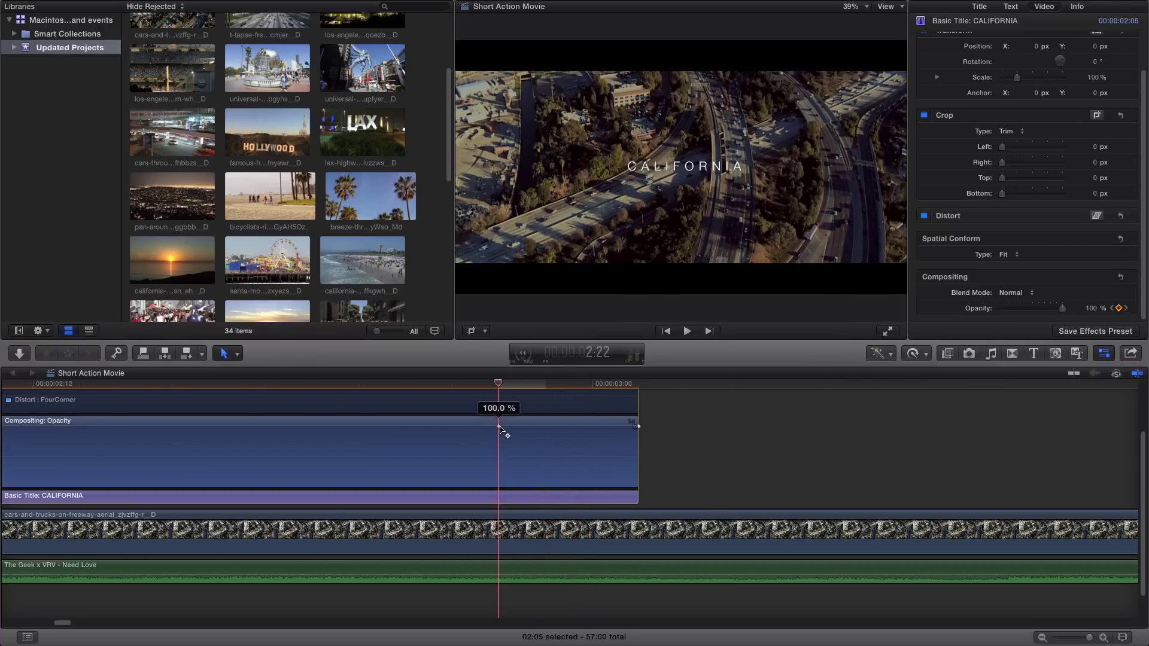
{"action": "left_click", "coordinate": [545, 384]}
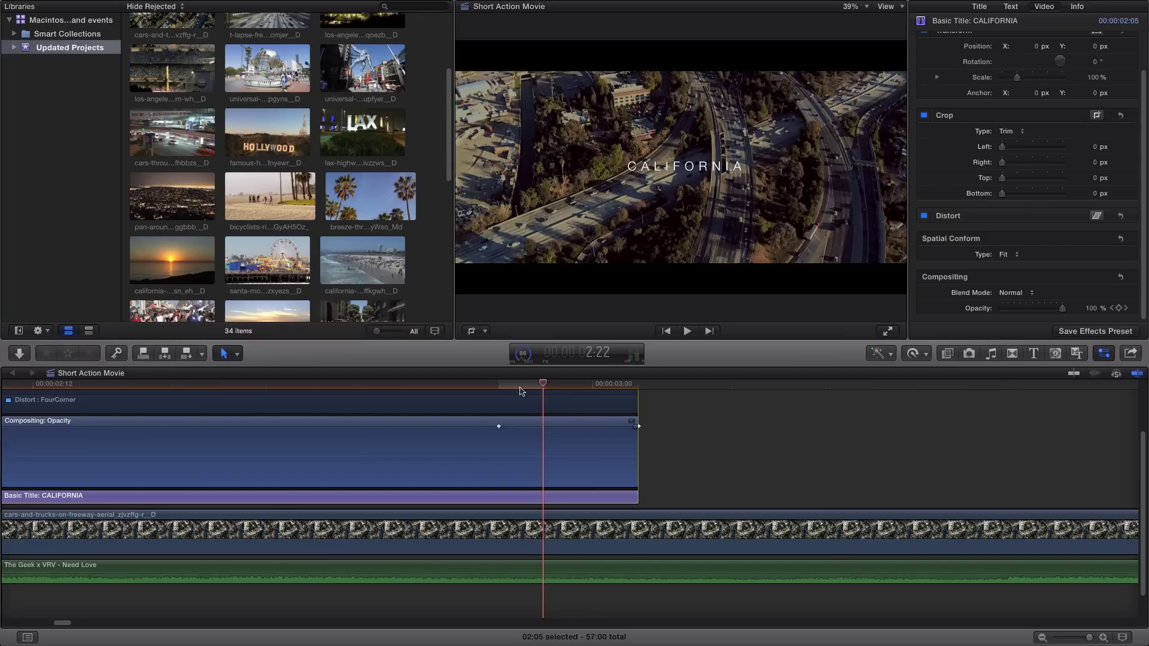
{"action": "left_click", "coordinate": [551, 386]}
{"action": "left_click", "coordinate": [547, 386]}
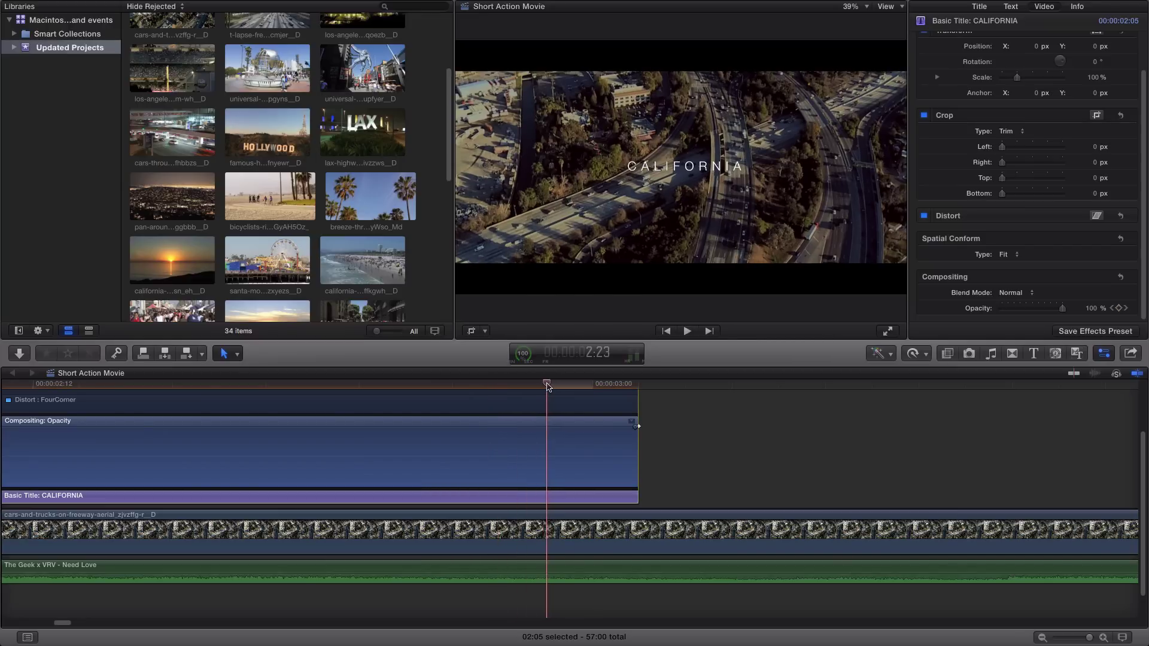
{"action": "left_click", "coordinate": [1119, 309]}
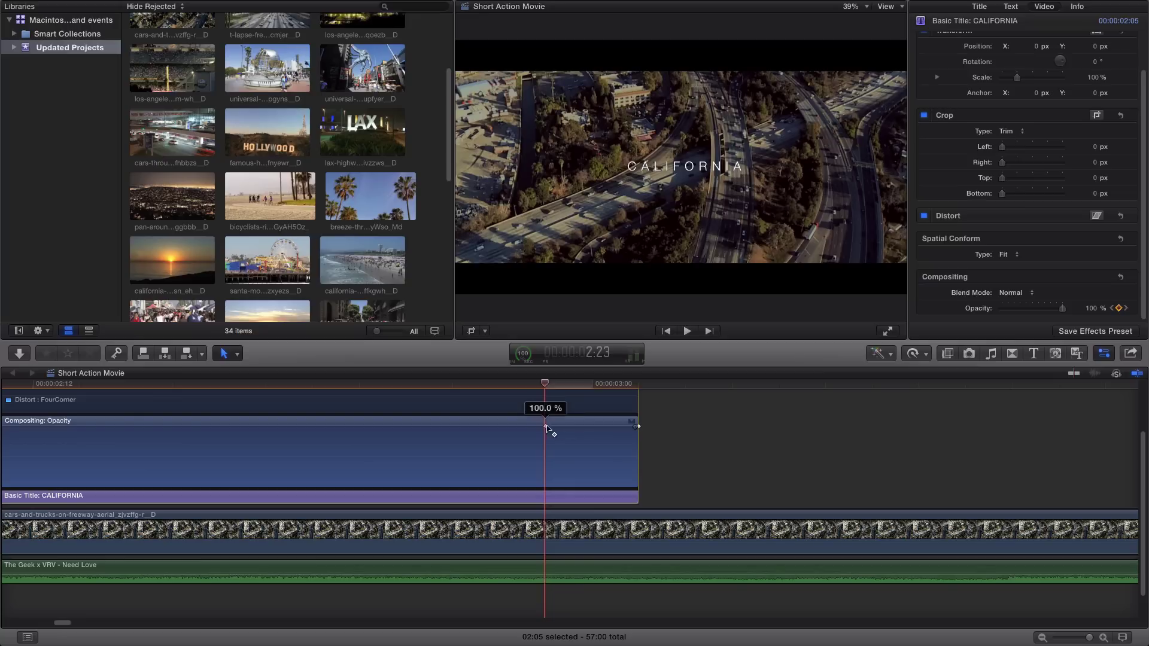
{"action": "key", "text": "Left"}
{"action": "key", "text": "Left"}
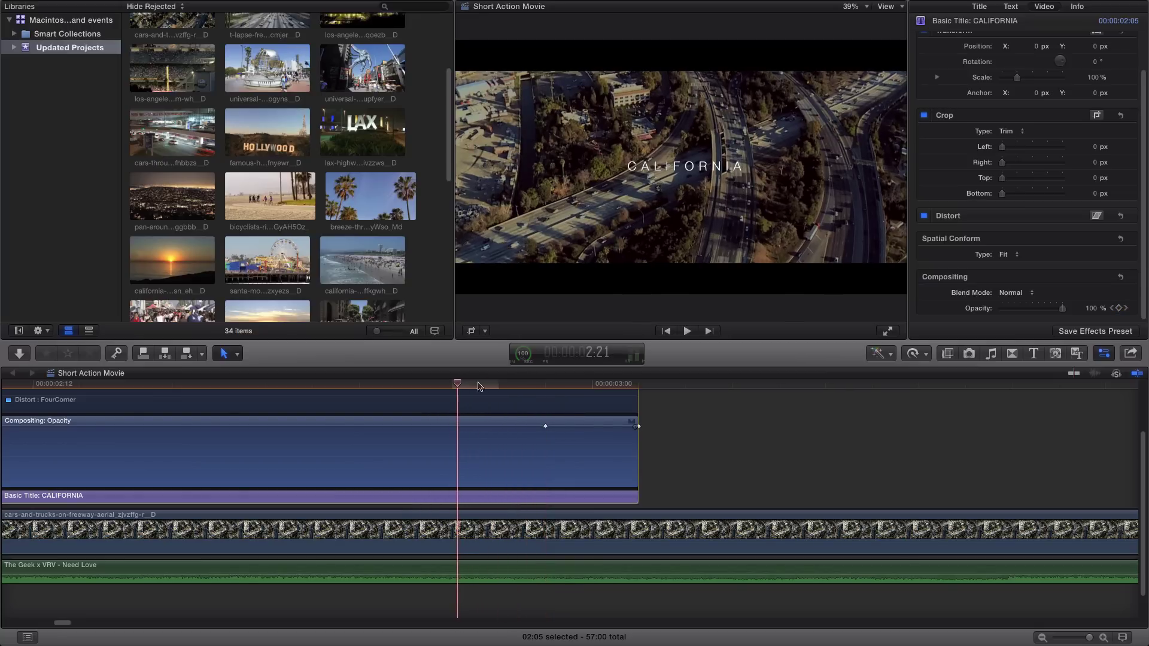
{"action": "left_click", "coordinate": [1118, 308]}
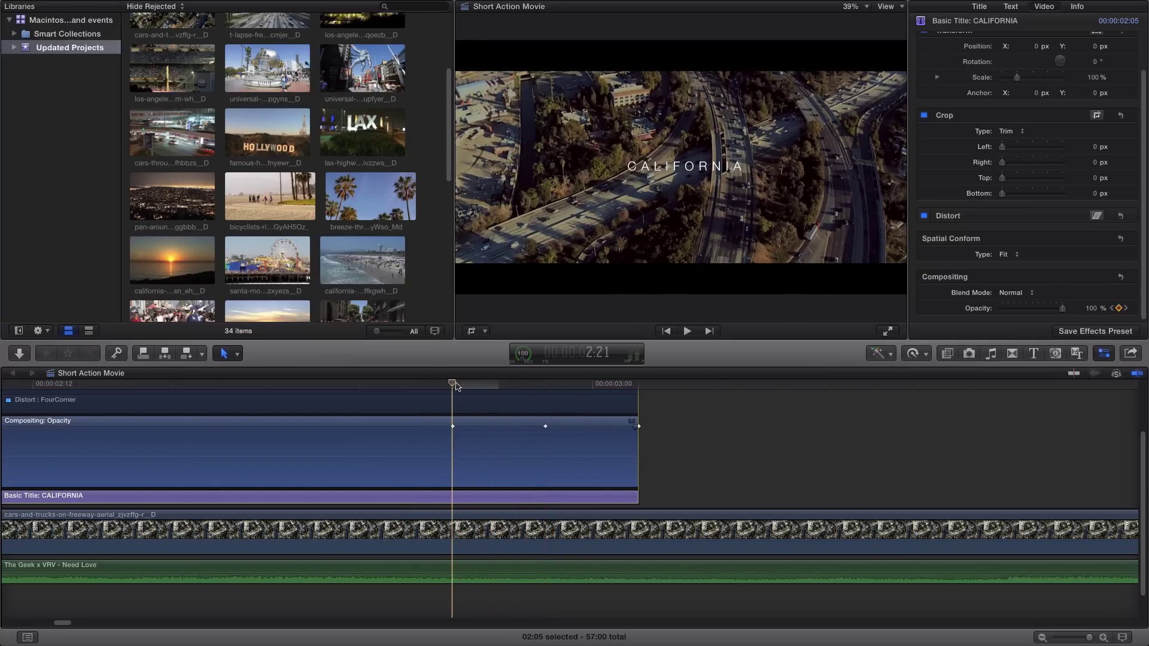
Drag the 2:23 opacity keyframe down to 0% and preview the flicker-out
{"action": "left_click", "coordinate": [453, 427]}
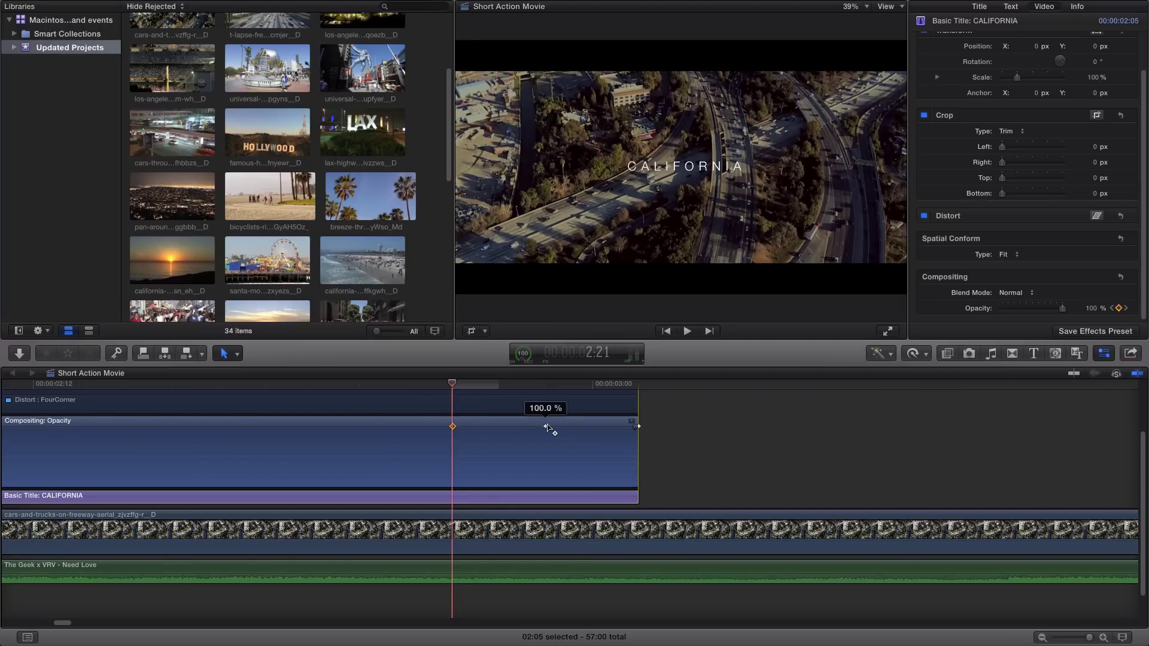
{"action": "left_click", "coordinate": [639, 426]}
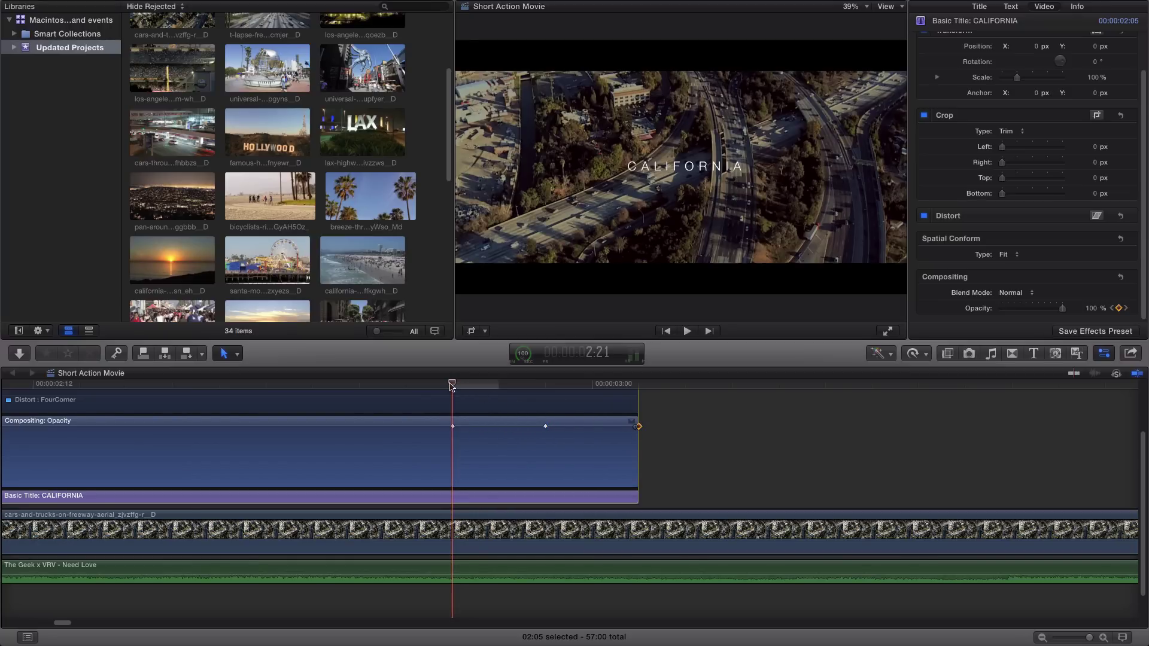
{"action": "left_click", "coordinate": [545, 383]}
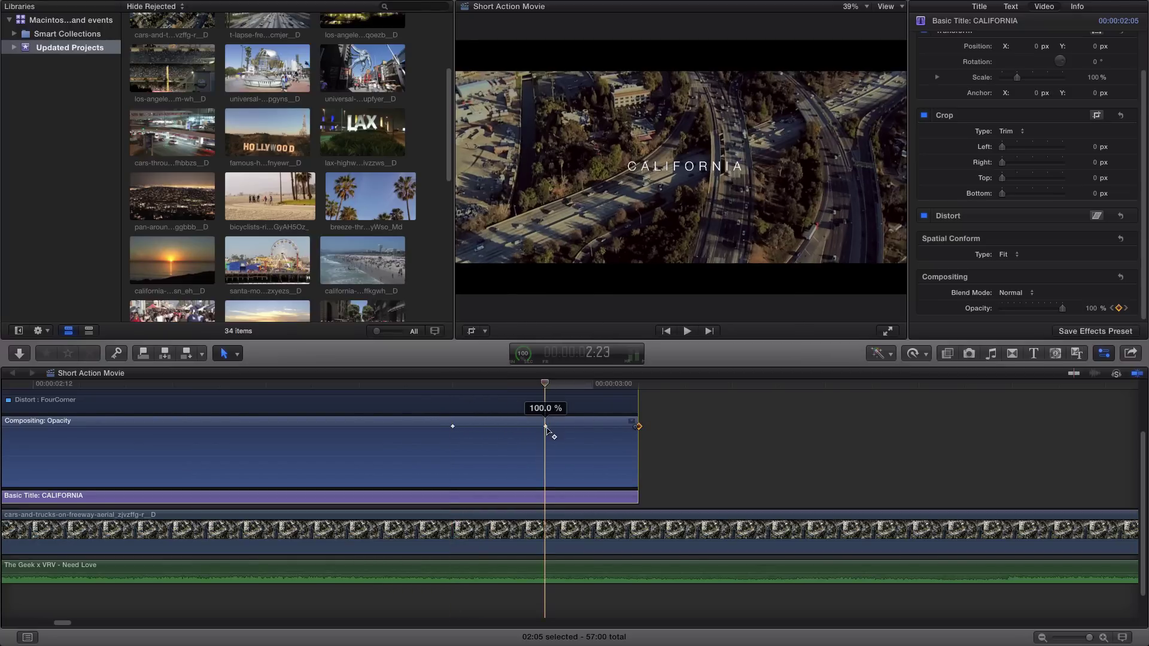
{"action": "left_click_drag", "start_coordinate": [545, 426], "coordinate": [534, 481]}
{"action": "left_click", "coordinate": [453, 386]}
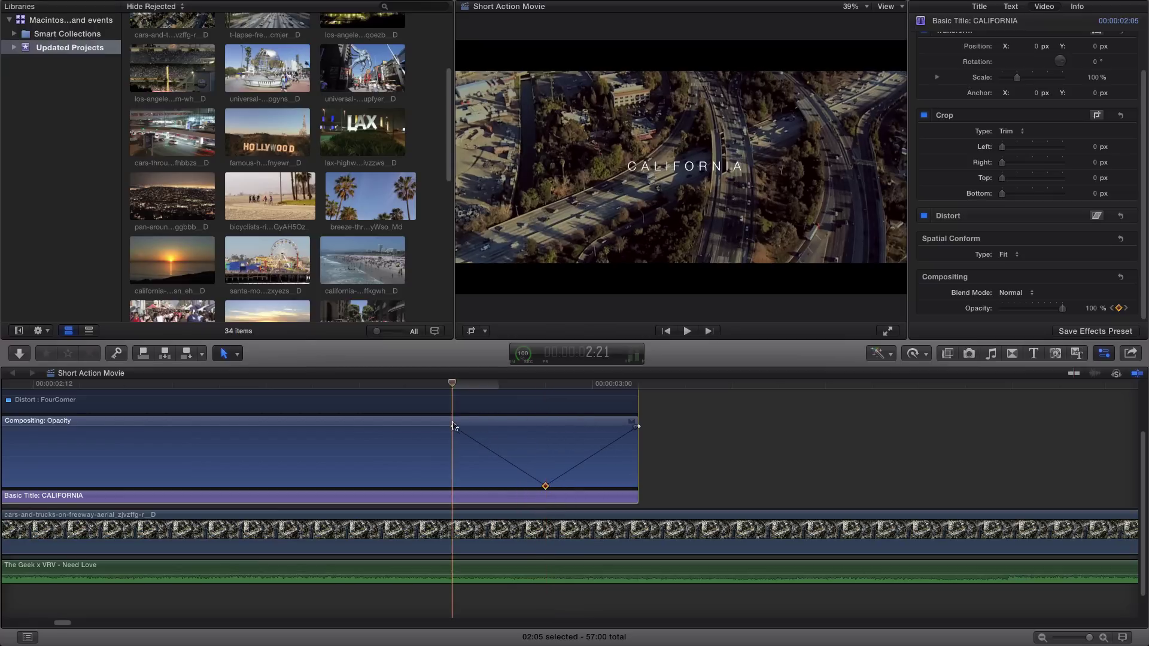
{"action": "left_click", "coordinate": [453, 426]}
{"action": "left_click_drag", "start_coordinate": [453, 388], "coordinate": [542, 388]}
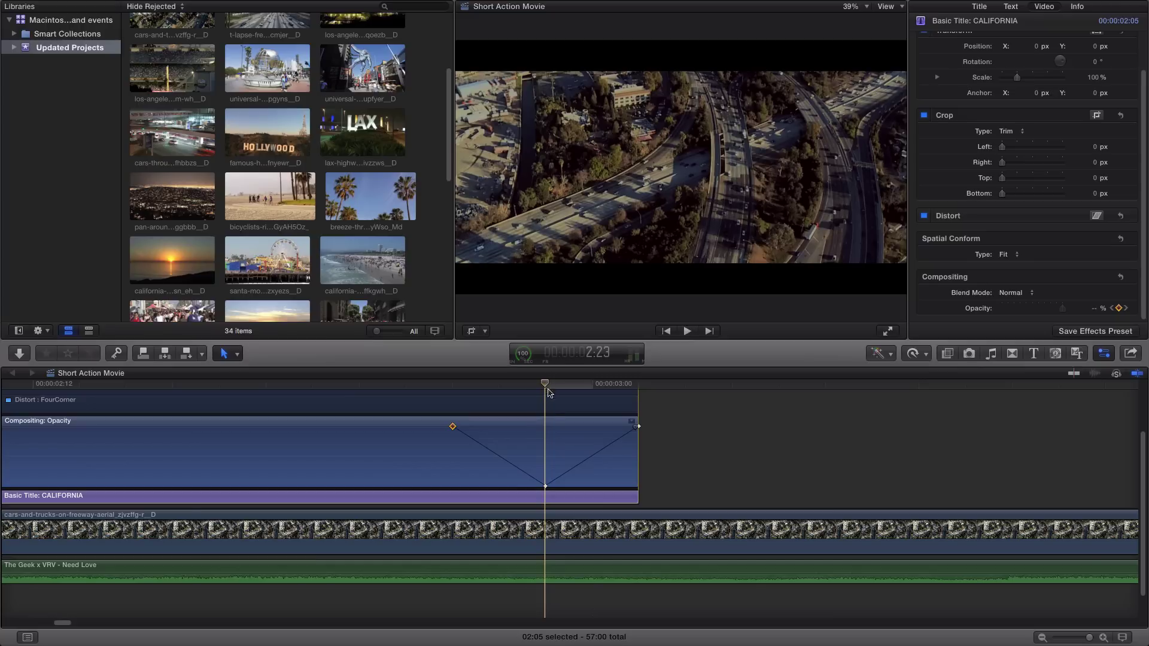
{"action": "left_click", "coordinate": [638, 385]}
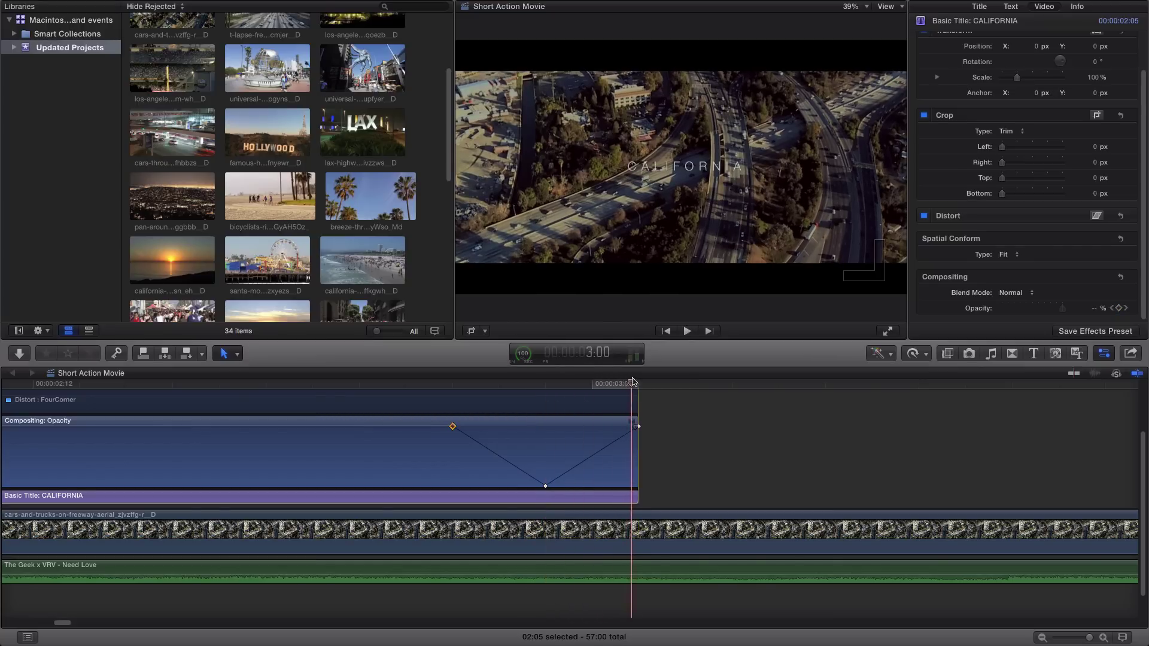
{"action": "left_click", "coordinate": [453, 385]}
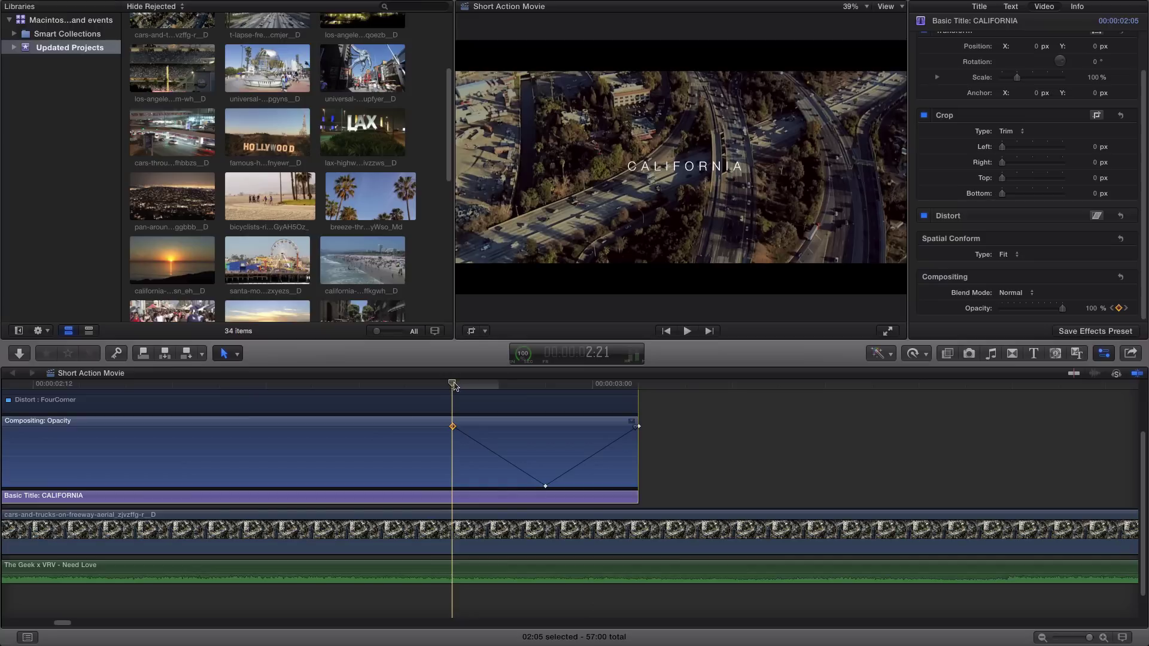
{"action": "left_click_drag", "start_coordinate": [461, 388], "coordinate": [579, 385]}
{"action": "left_click", "coordinate": [437, 384]}
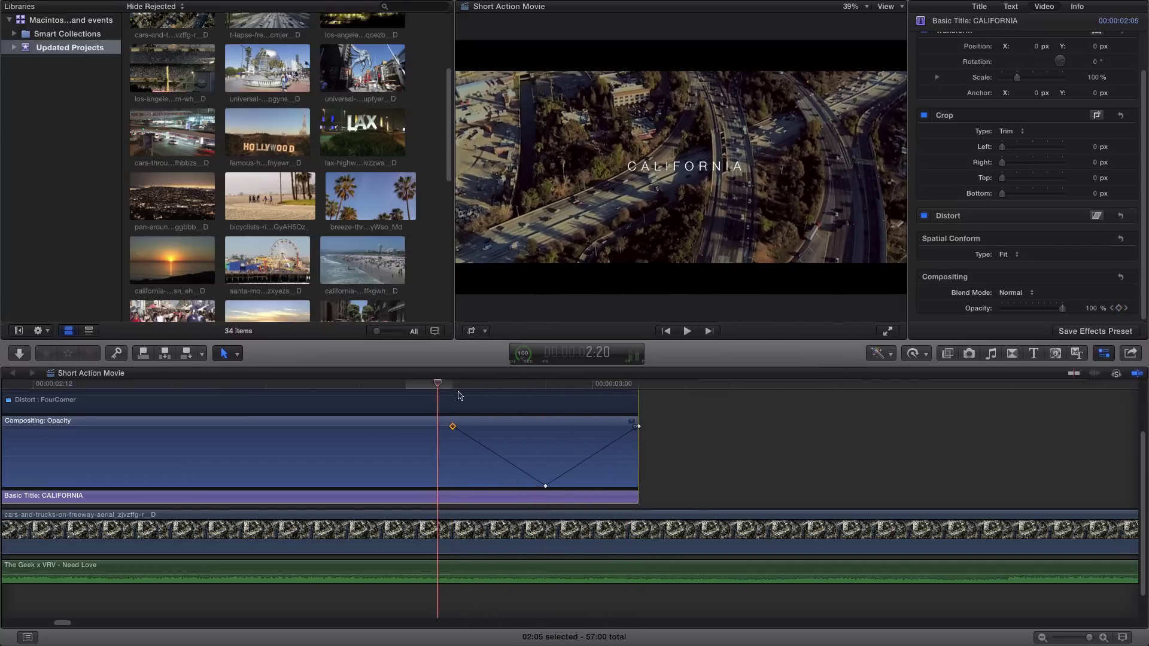
{"action": "scroll", "coordinate": [452, 425], "scroll_direction": "left", "scroll_amount": 10}
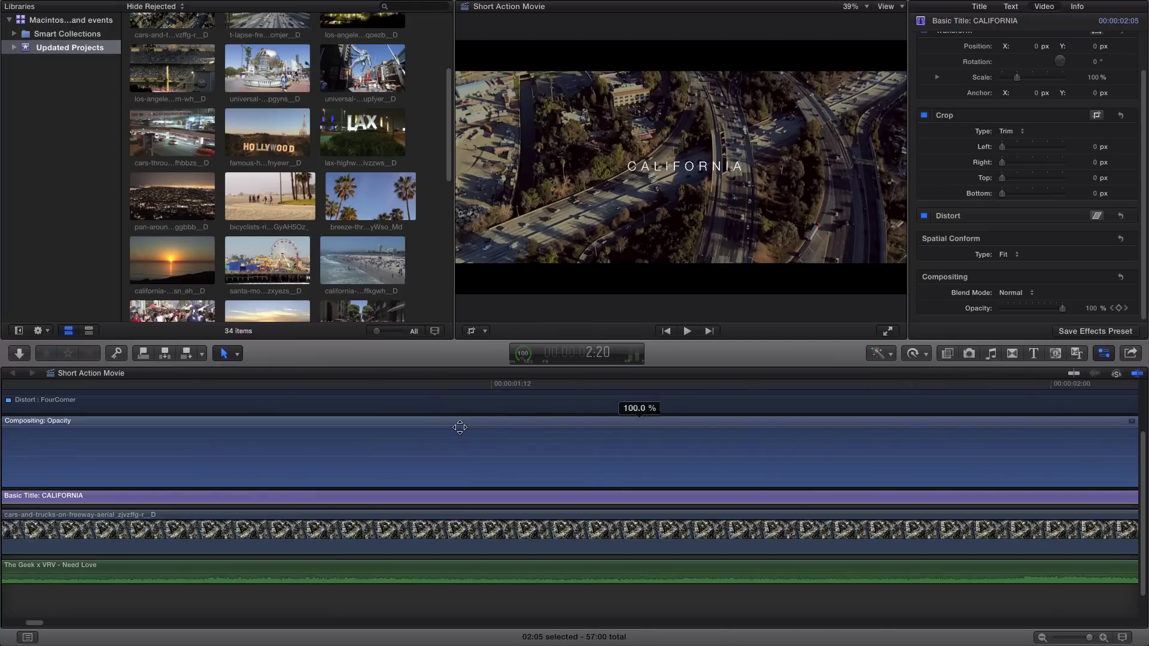
{"action": "left_click", "coordinate": [1043, 637]}
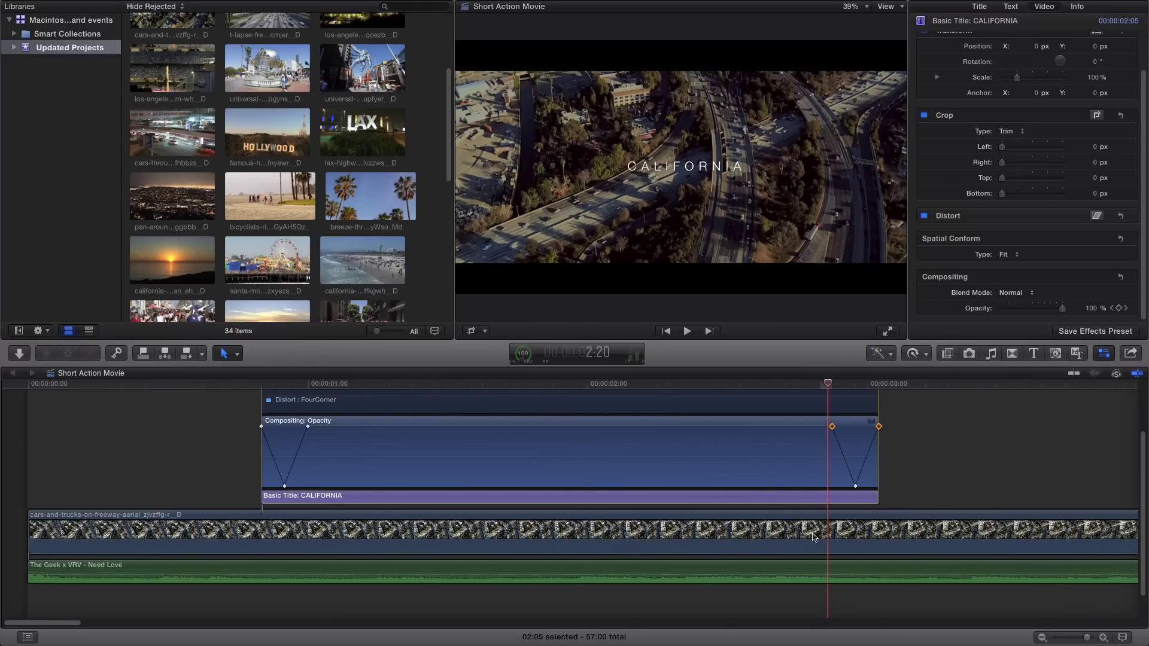
{"action": "left_click", "coordinate": [174, 386]}
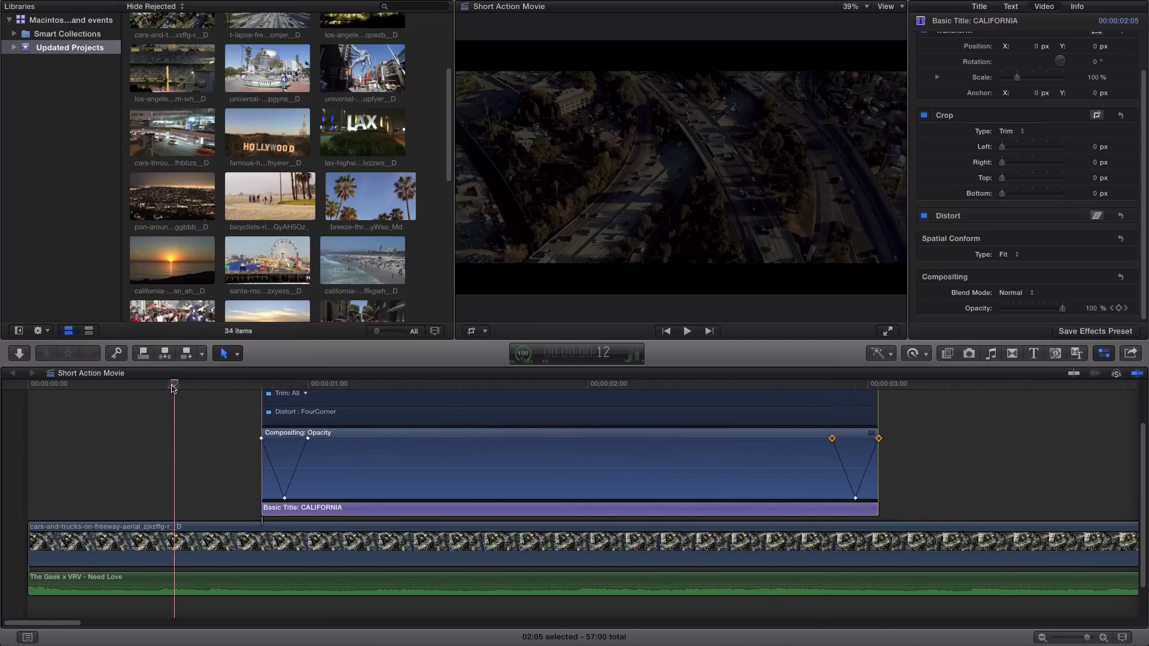
{"action": "key", "text": "space"}
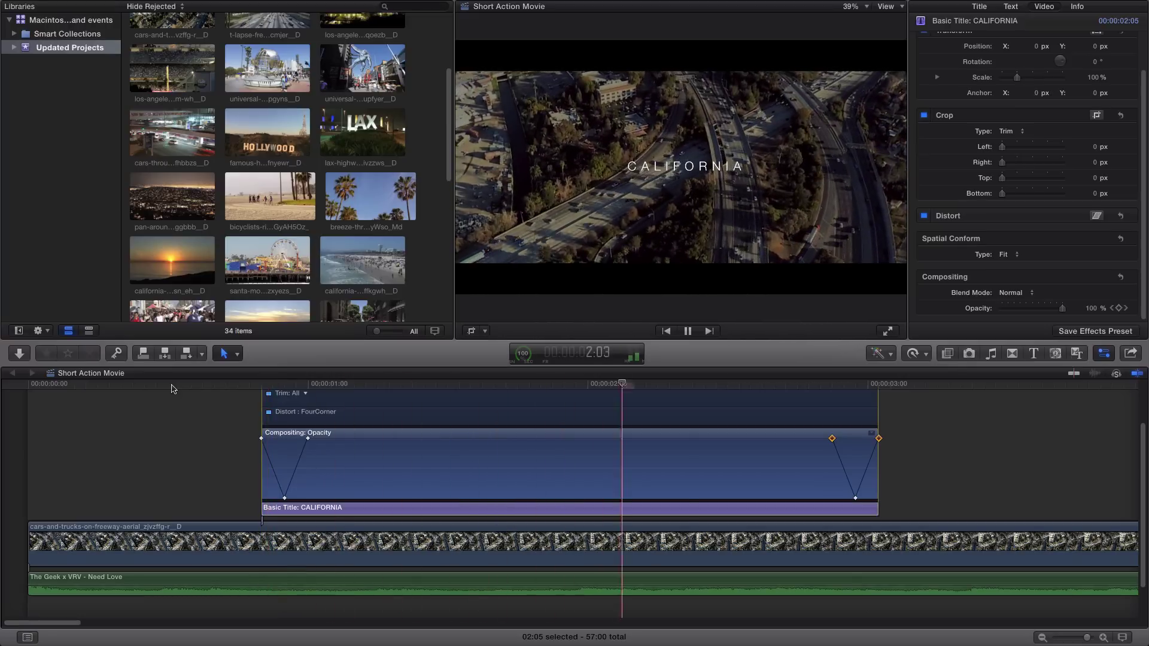
{"action": "key", "text": "space"}
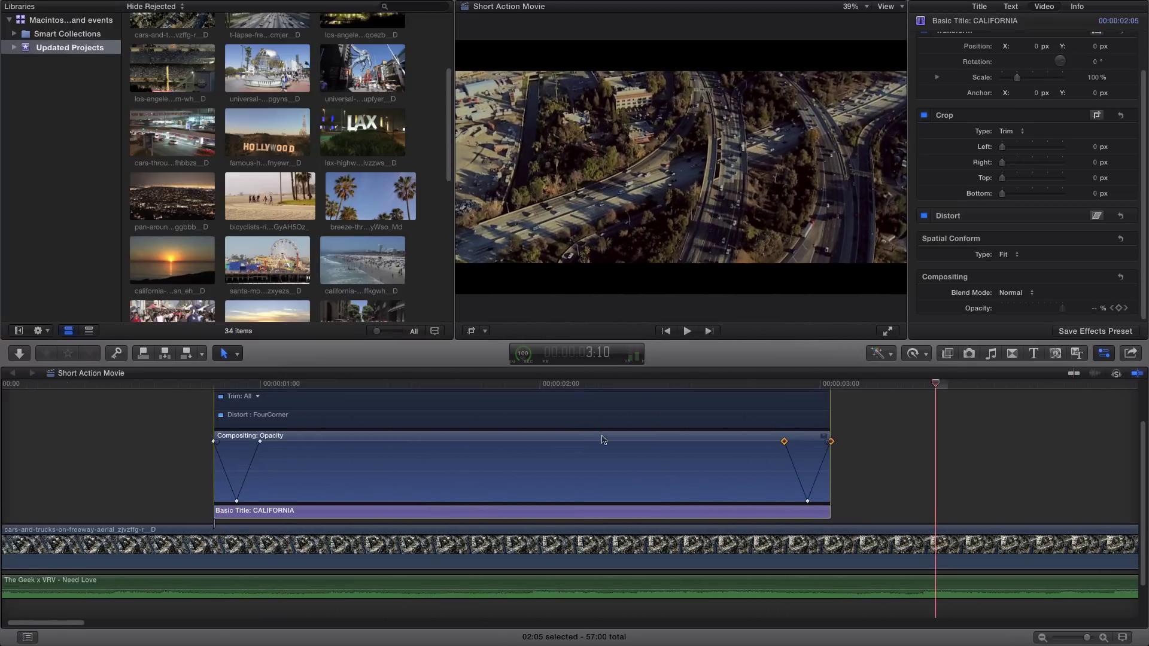
{"action": "scroll", "coordinate": [316, 411], "scroll_direction": "up", "scroll_amount": 3}
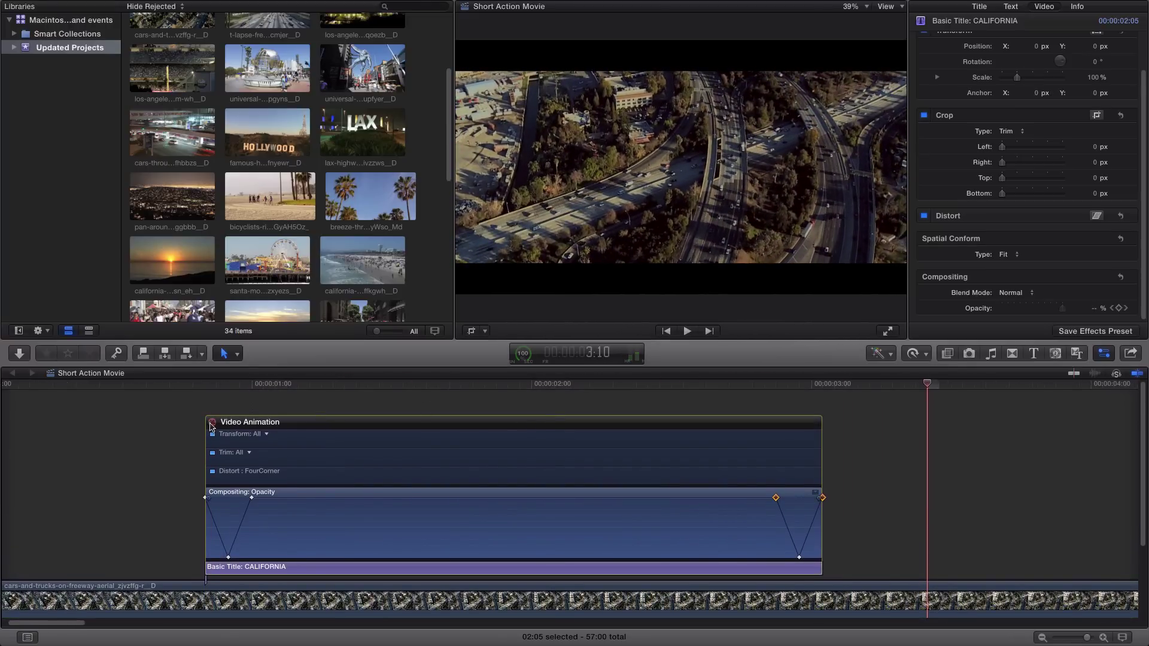
Close the CALIFORNIA animation lanes, scroll right to the vegas title, and play it over the Las Vegas footage
{"action": "left_click", "coordinate": [211, 422]}
{"action": "scroll", "coordinate": [218, 429], "scroll_direction": "down", "scroll_amount": 3}
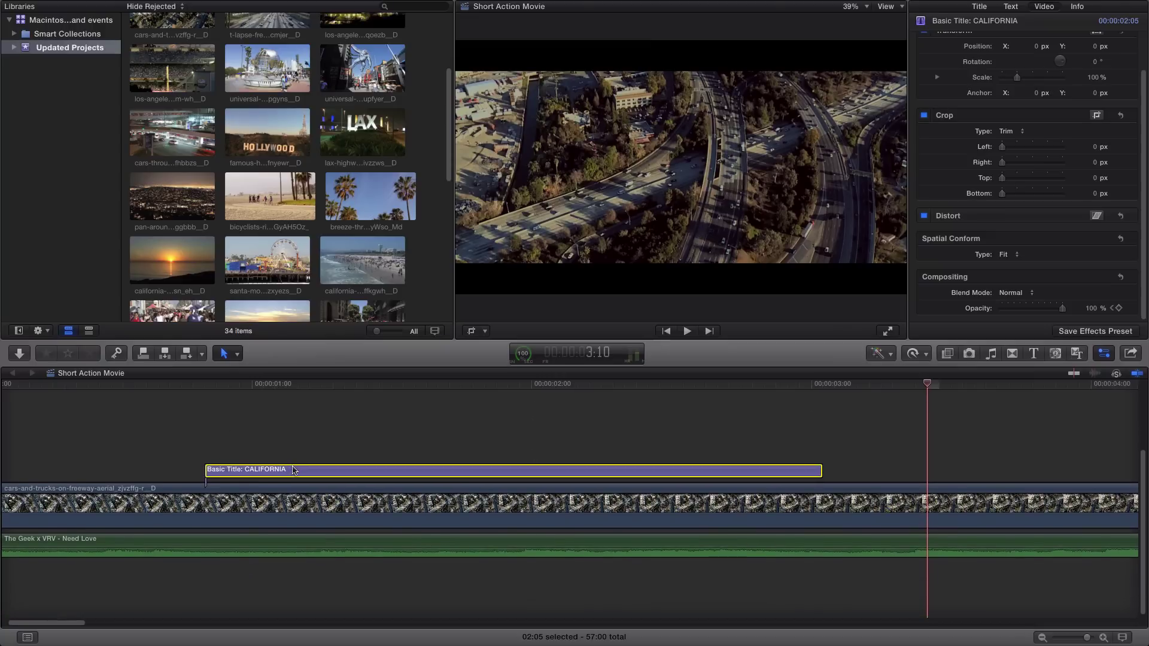
{"action": "scroll", "coordinate": [443, 467], "scroll_direction": "right", "scroll_amount": 8}
{"action": "scroll", "coordinate": [446, 462], "scroll_direction": "right", "scroll_amount": 20}
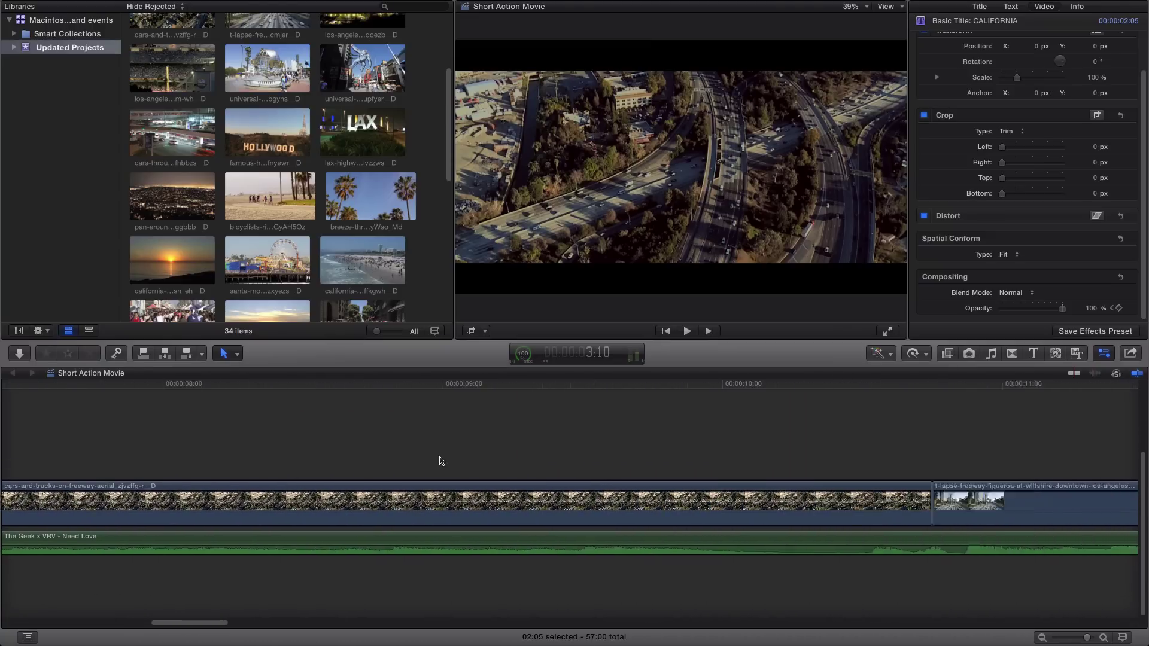
{"action": "scroll", "coordinate": [441, 461], "scroll_direction": "right", "scroll_amount": 20}
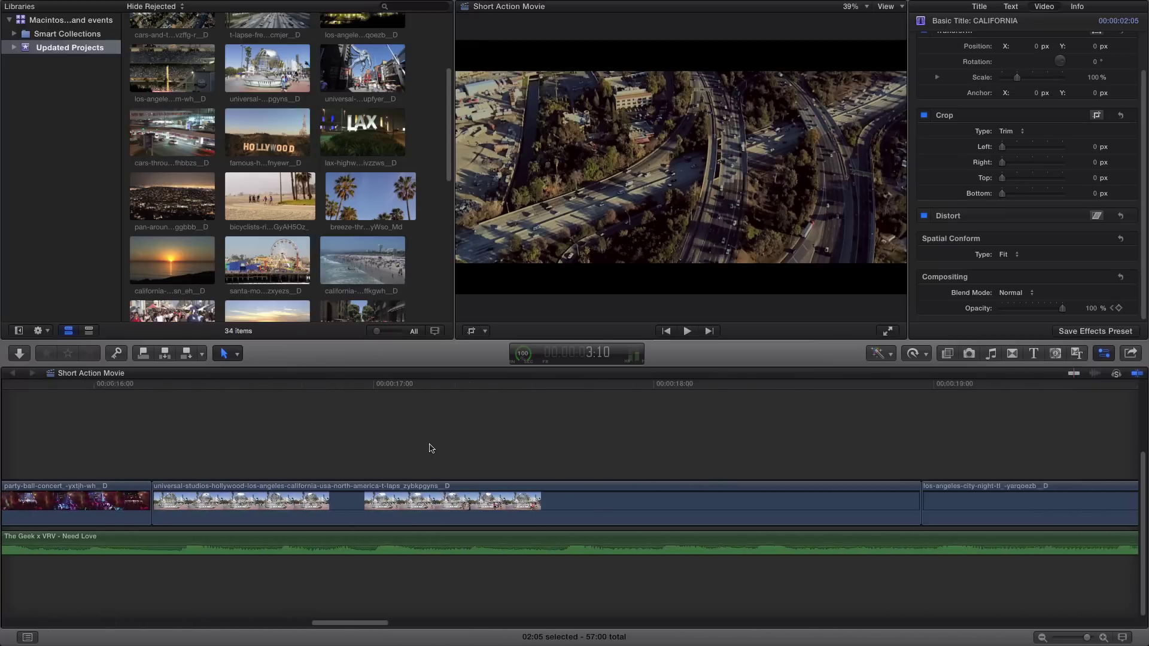
{"action": "scroll", "coordinate": [429, 448], "scroll_direction": "right", "scroll_amount": 20}
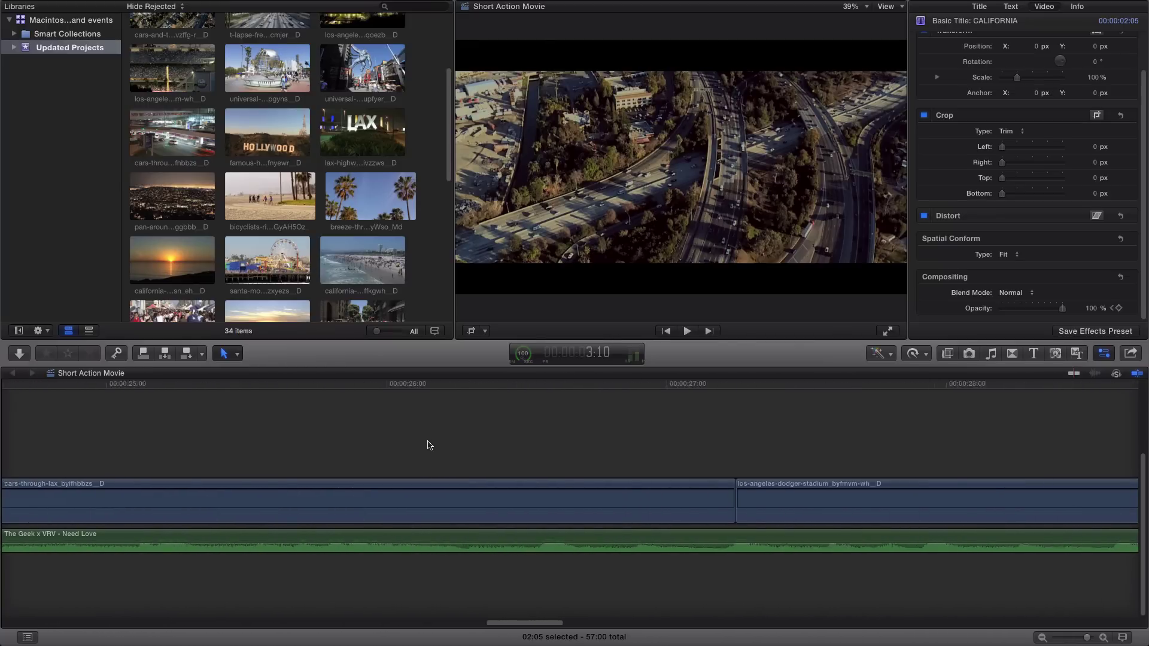
{"action": "scroll", "coordinate": [425, 443], "scroll_direction": "right", "scroll_amount": 20}
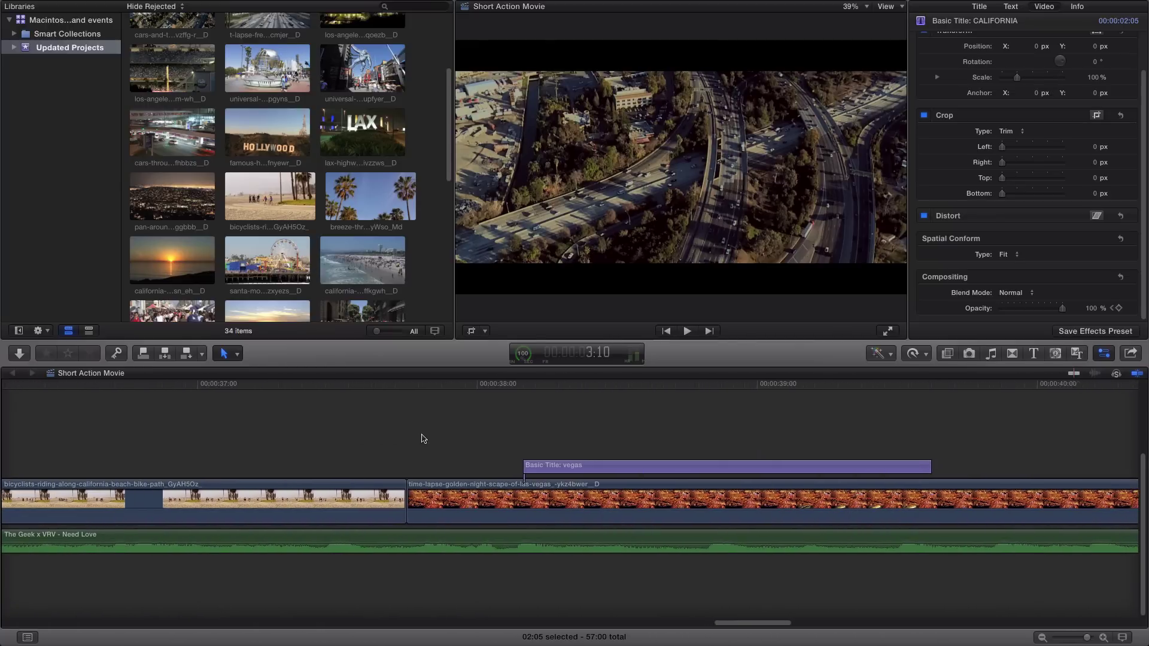
{"action": "left_click_drag", "start_coordinate": [509, 389], "coordinate": [376, 386]}
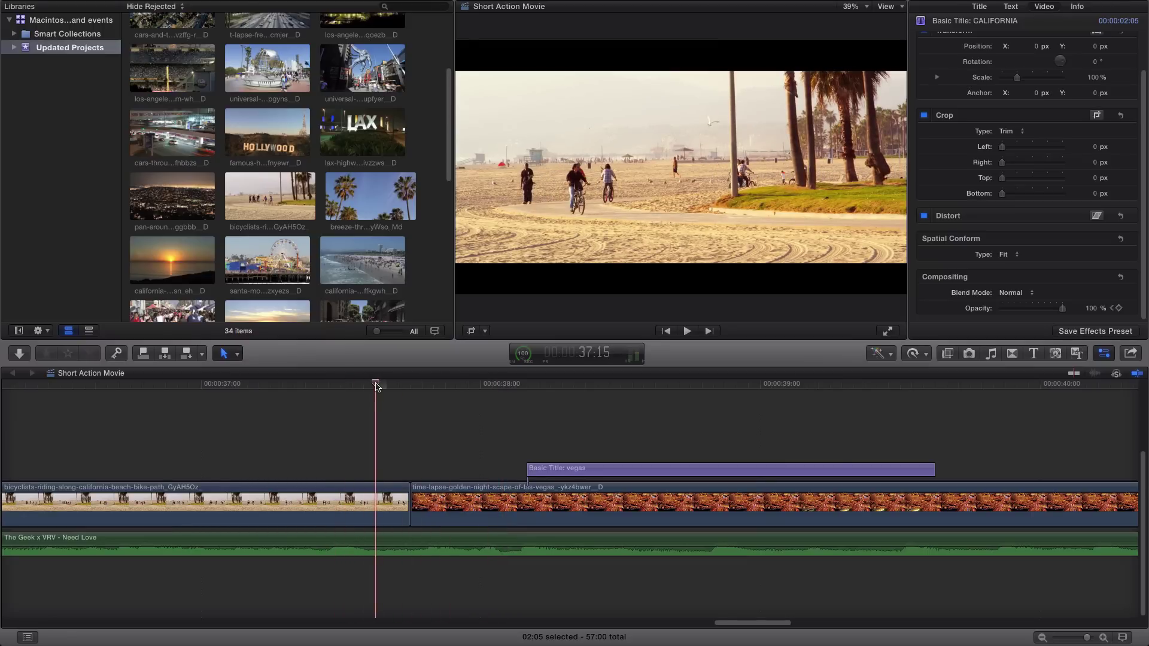
{"action": "key", "text": "space"}
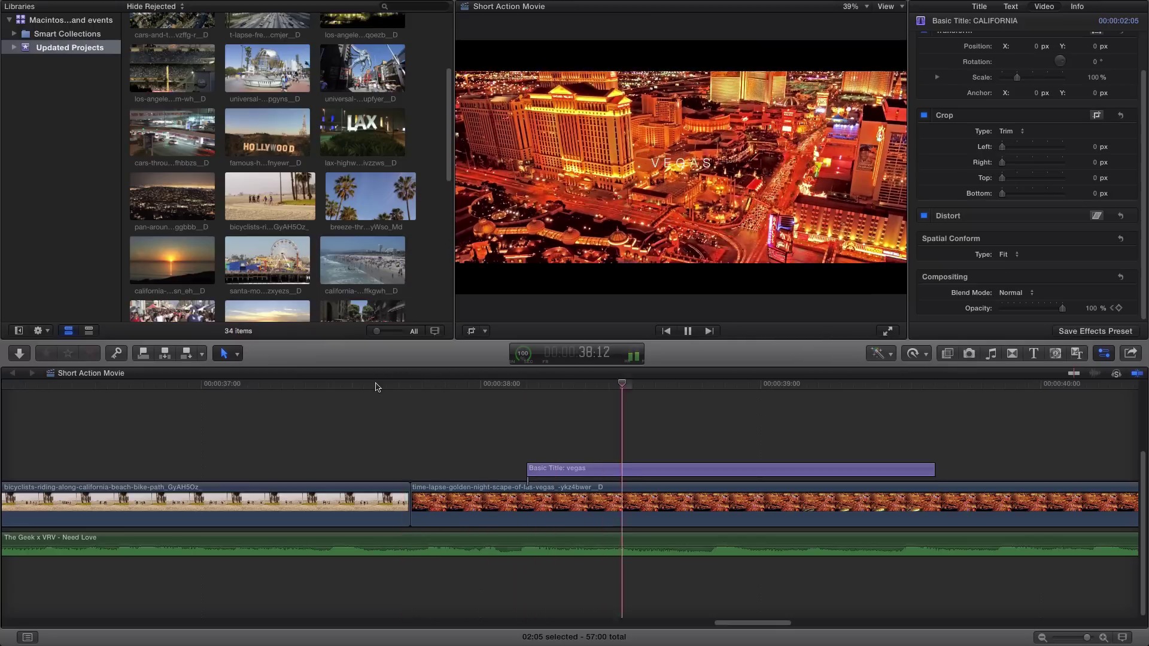
{"action": "key", "text": "space"}
Trim the Basic Title: vegas clip's end from 1:11 down to 1:04 and play it back
{"action": "left_click", "coordinate": [527, 386]}
{"action": "left_click", "coordinate": [731, 473]}
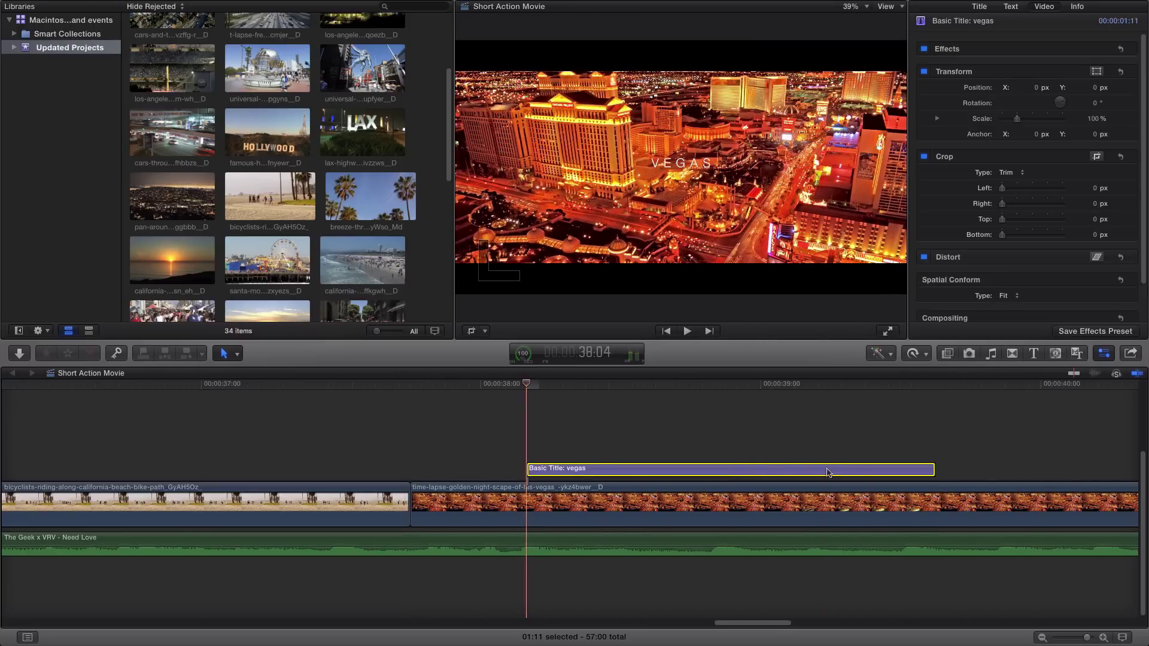
{"action": "left_click_drag", "start_coordinate": [932, 468], "coordinate": [853, 470]}
{"action": "key", "text": "space"}
{"action": "key", "text": "space"}
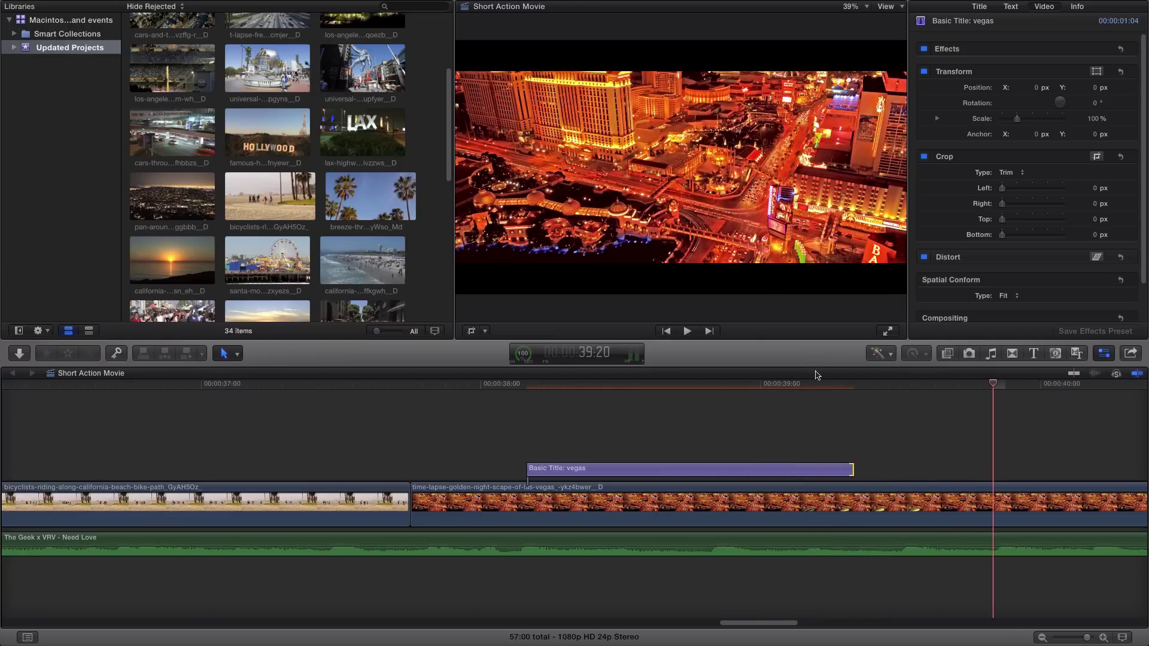
{"action": "left_click", "coordinate": [781, 473]}
Show the vegas title's video animation, expand its Opacity lane, and extend its end slightly
{"action": "right_click", "coordinate": [758, 468]}
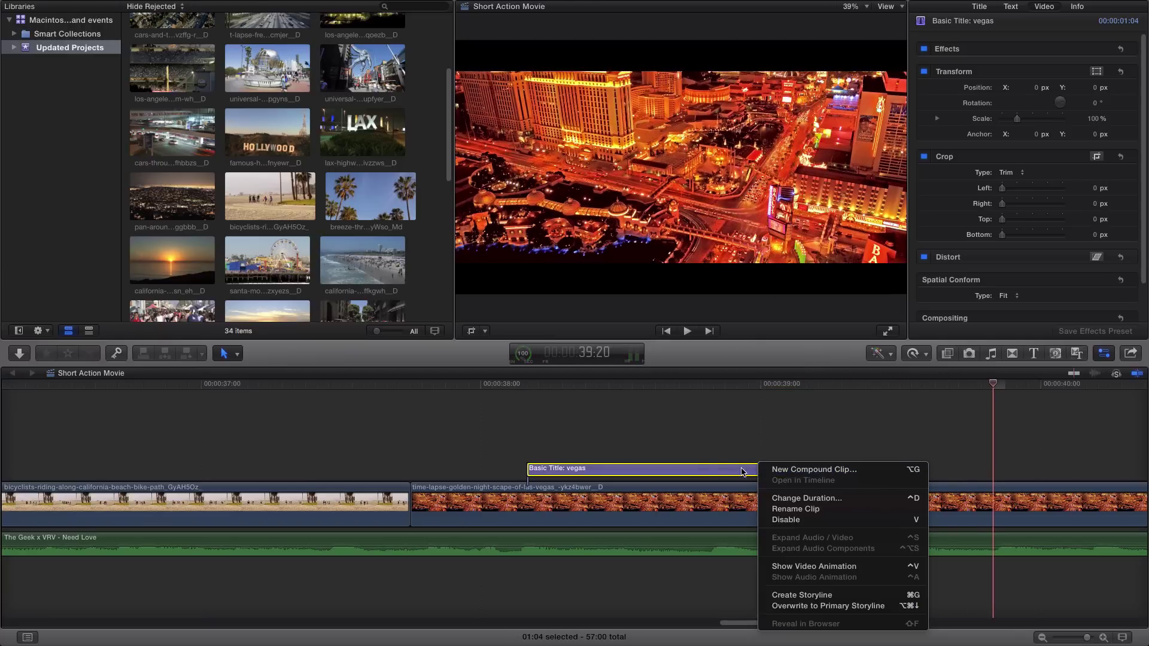
{"action": "left_click", "coordinate": [805, 566]}
{"action": "double_click", "coordinate": [682, 471]}
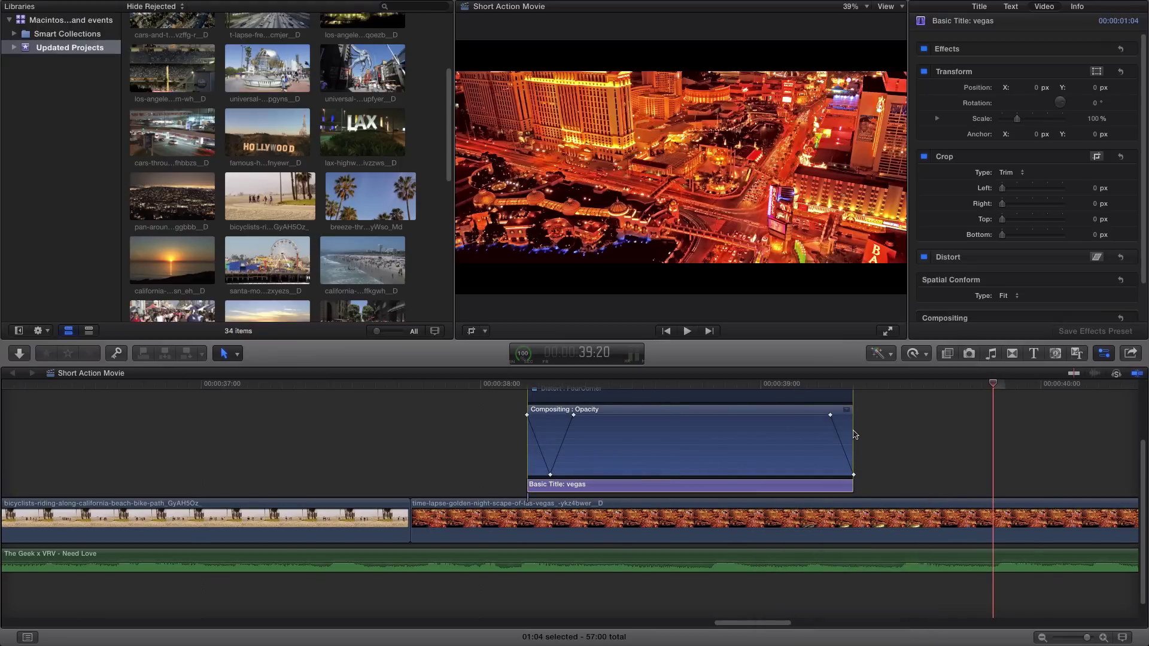
{"action": "left_click_drag", "start_coordinate": [851, 486], "coordinate": [876, 487]}
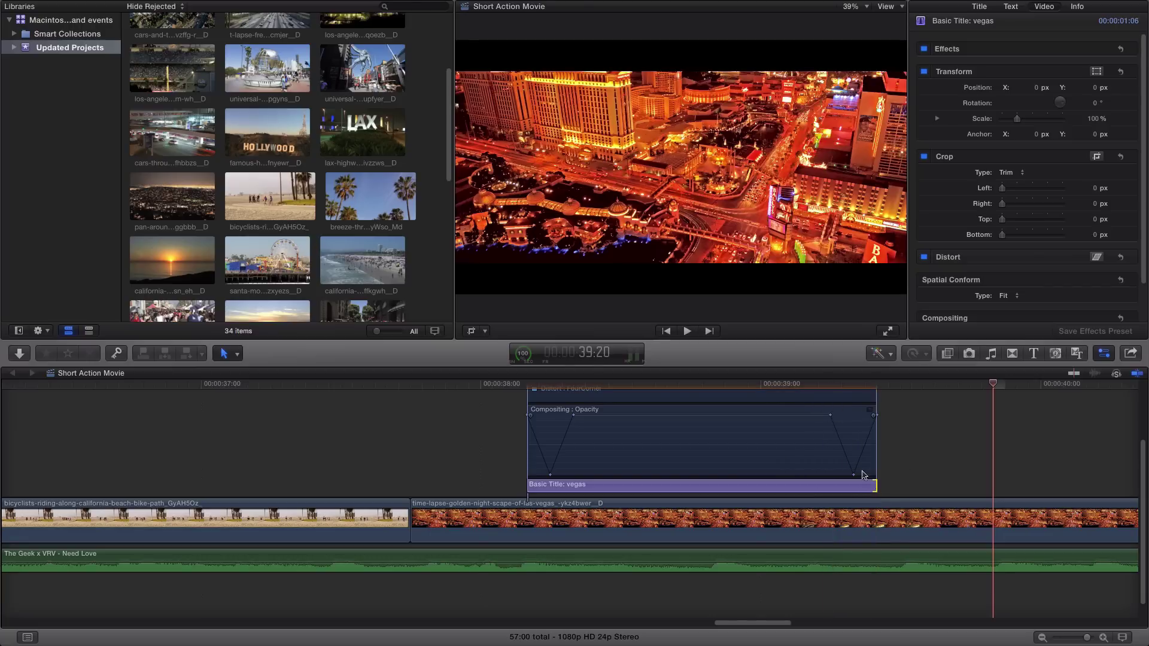
Add an opacity keyframe near the end and shift the dip's keyframes earlier, back to 100% by 1:02
{"action": "left_click", "coordinate": [831, 415], "text": "alt"}
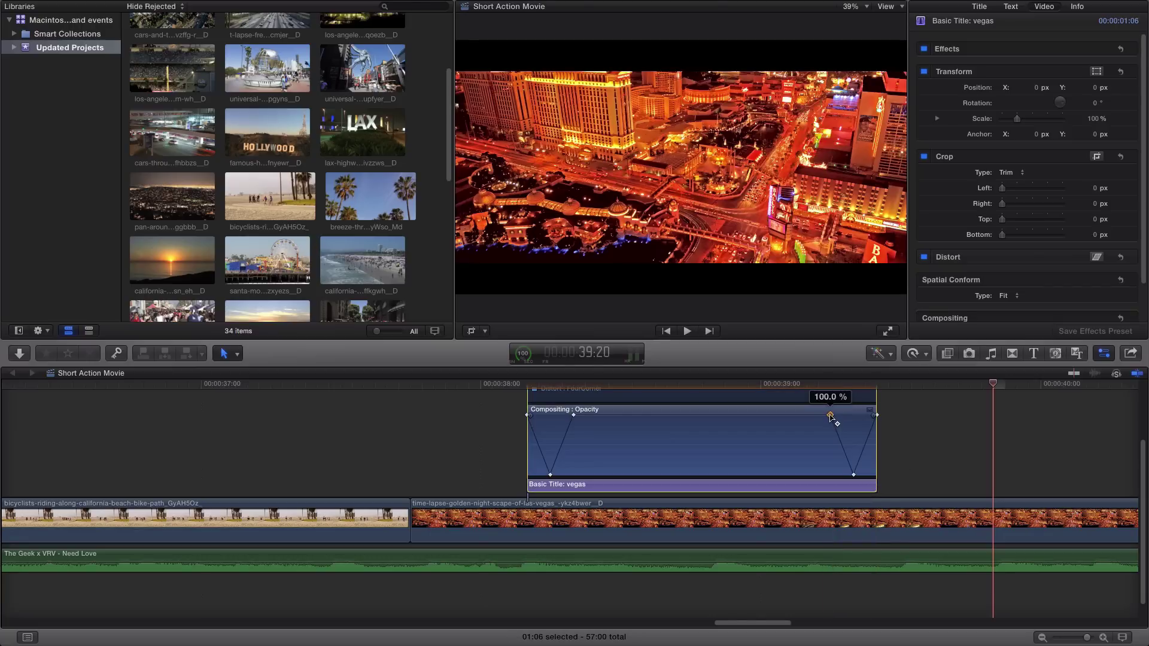
{"action": "left_click", "coordinate": [829, 447]}
{"action": "left_click_drag", "start_coordinate": [832, 447], "coordinate": [783, 446]}
{"action": "left_click_drag", "start_coordinate": [854, 505], "coordinate": [818, 505]}
{"action": "left_click", "coordinate": [877, 446]}
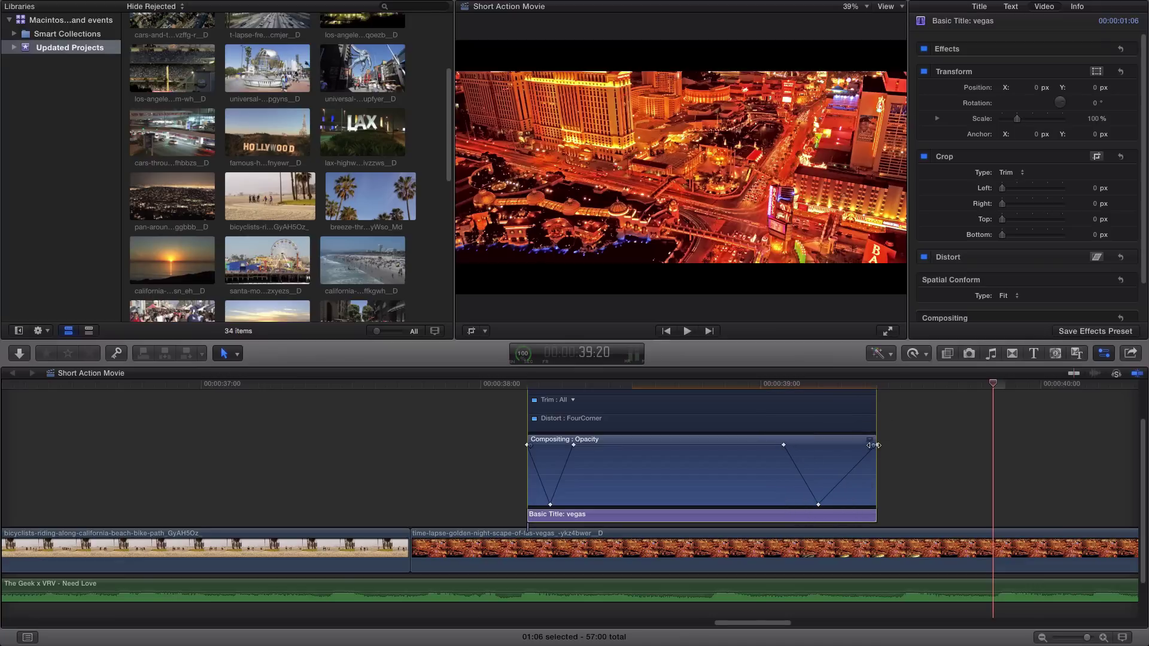
{"action": "left_click", "coordinate": [878, 448]}
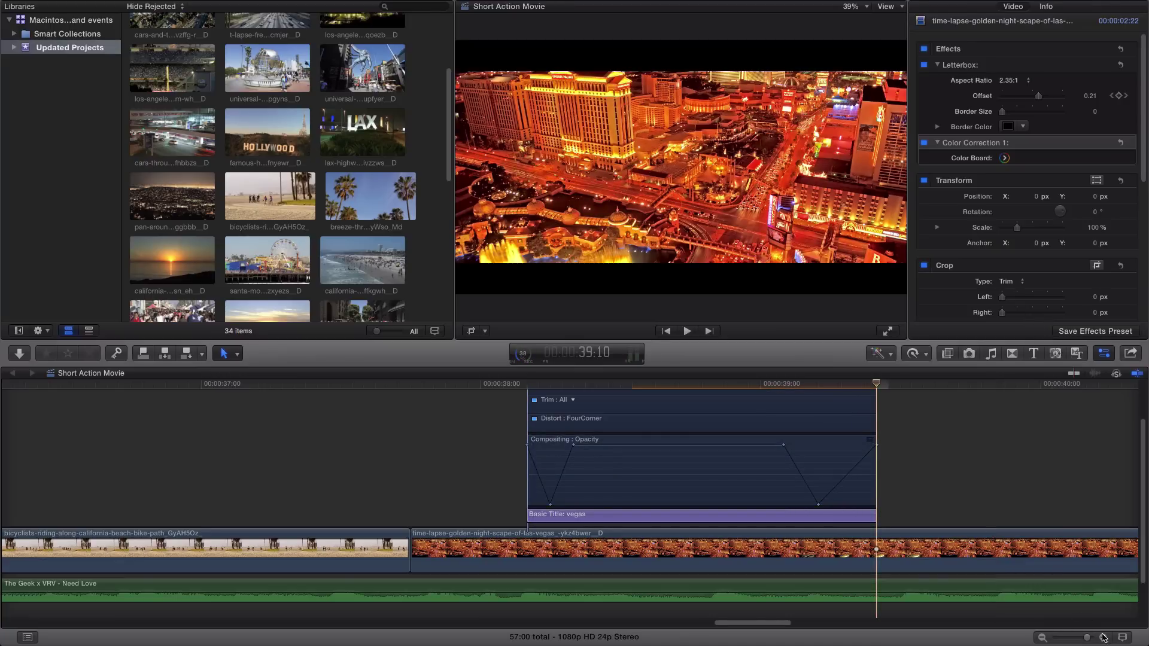
{"action": "left_click", "coordinate": [1104, 637]}
{"action": "left_click_drag", "start_coordinate": [876, 444], "coordinate": [853, 446]}
{"action": "left_click", "coordinate": [691, 445]}
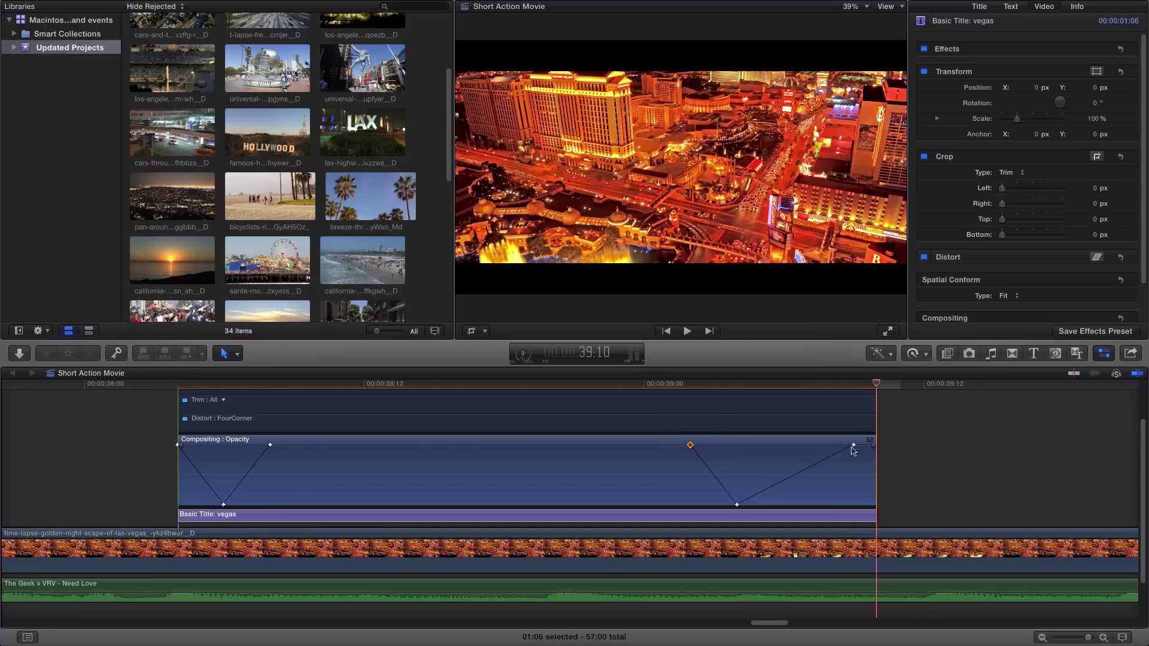
{"action": "left_click_drag", "start_coordinate": [853, 447], "coordinate": [784, 445]}
Trim the VEGAS title to 1:02, ending on its final full-opacity keyframe, and replay it
{"action": "left_click", "coordinate": [878, 471]}
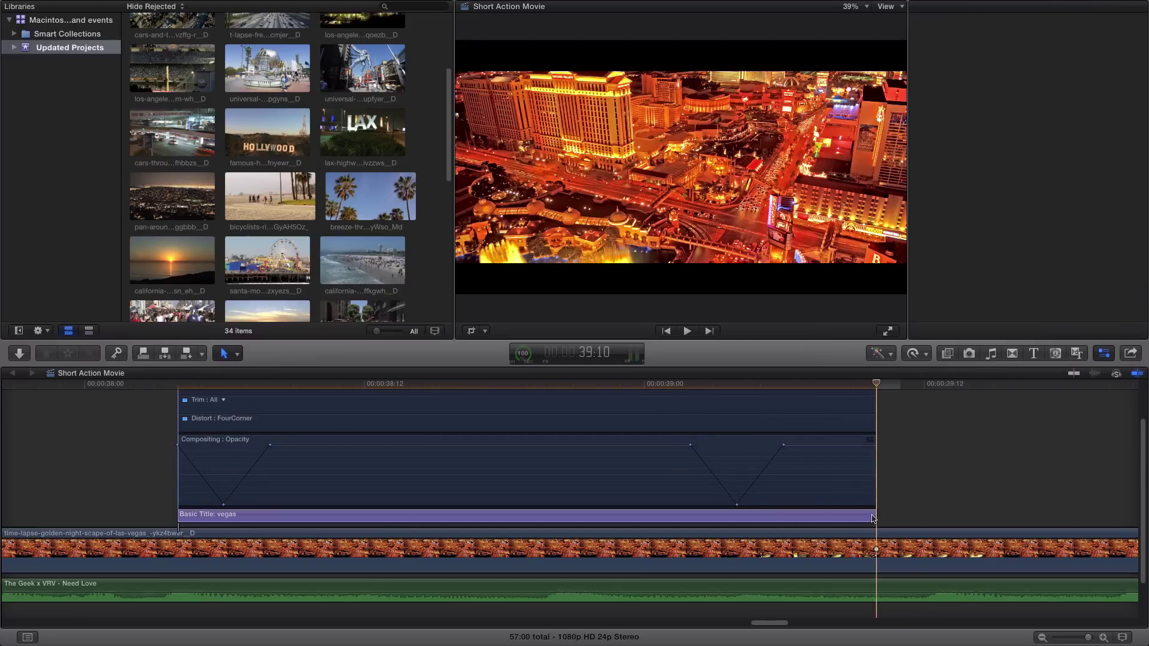
{"action": "left_click_drag", "start_coordinate": [869, 513], "coordinate": [806, 516]}
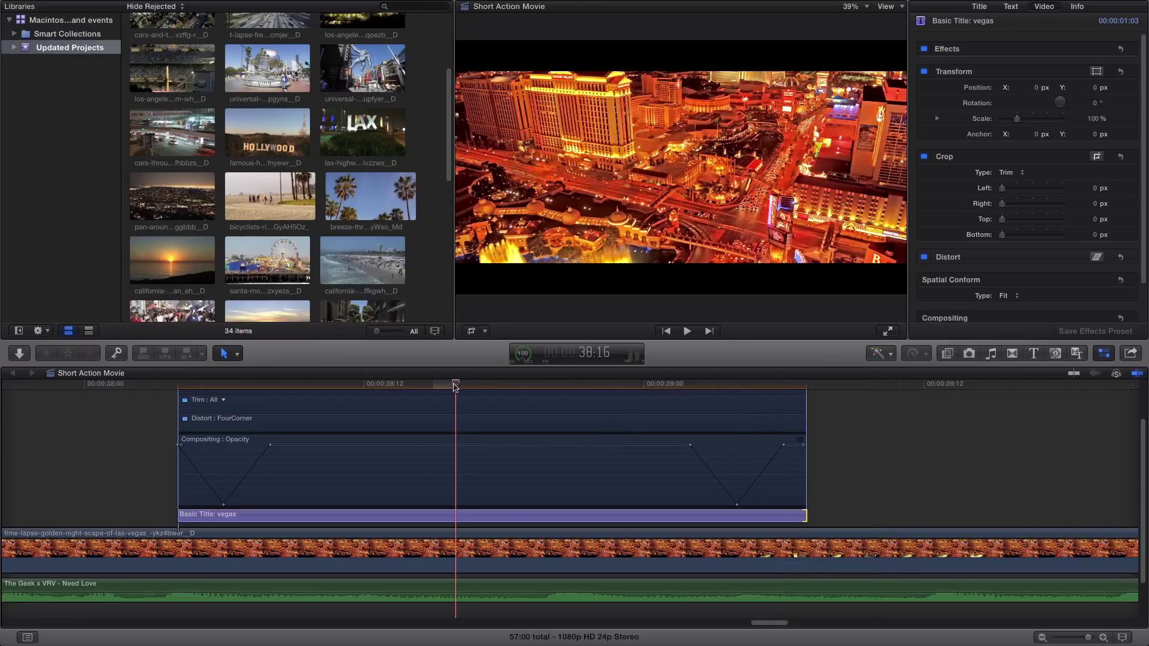
{"action": "left_click", "coordinate": [458, 388]}
{"action": "key", "text": "space"}
{"action": "left_click", "coordinate": [792, 388]}
{"action": "key", "text": "Right"}
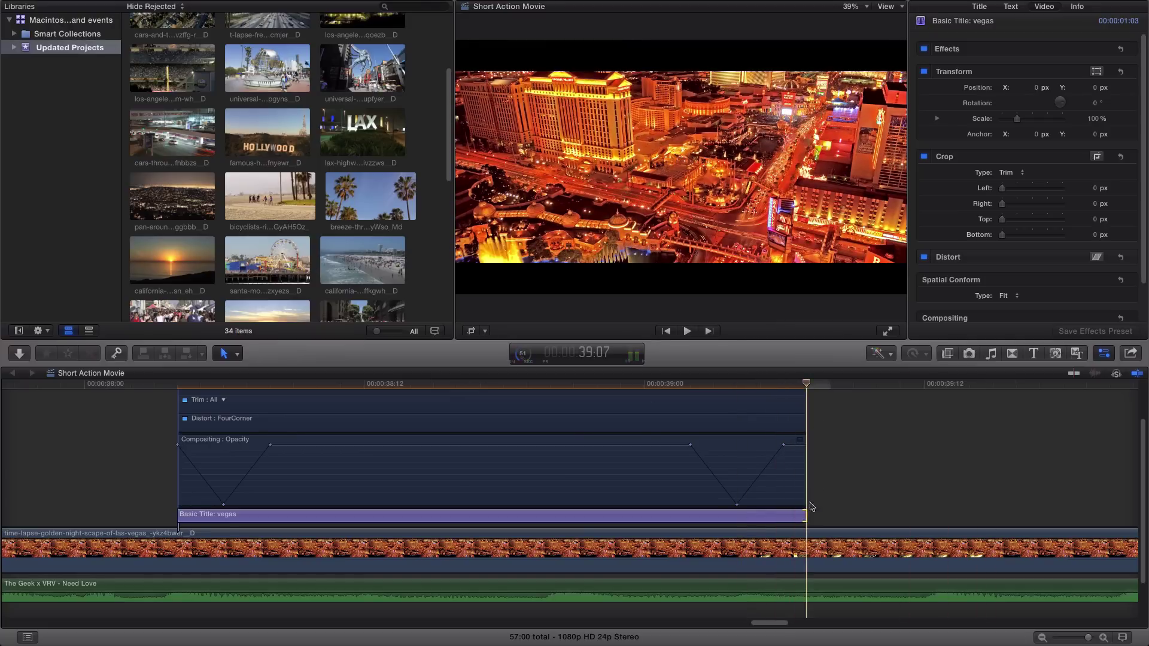
{"action": "left_click_drag", "start_coordinate": [805, 517], "coordinate": [783, 517]}
{"action": "left_click", "coordinate": [782, 385]}
{"action": "left_click_drag", "start_coordinate": [749, 392], "coordinate": [428, 387]}
{"action": "key", "text": "space"}
{"action": "key", "text": "space"}
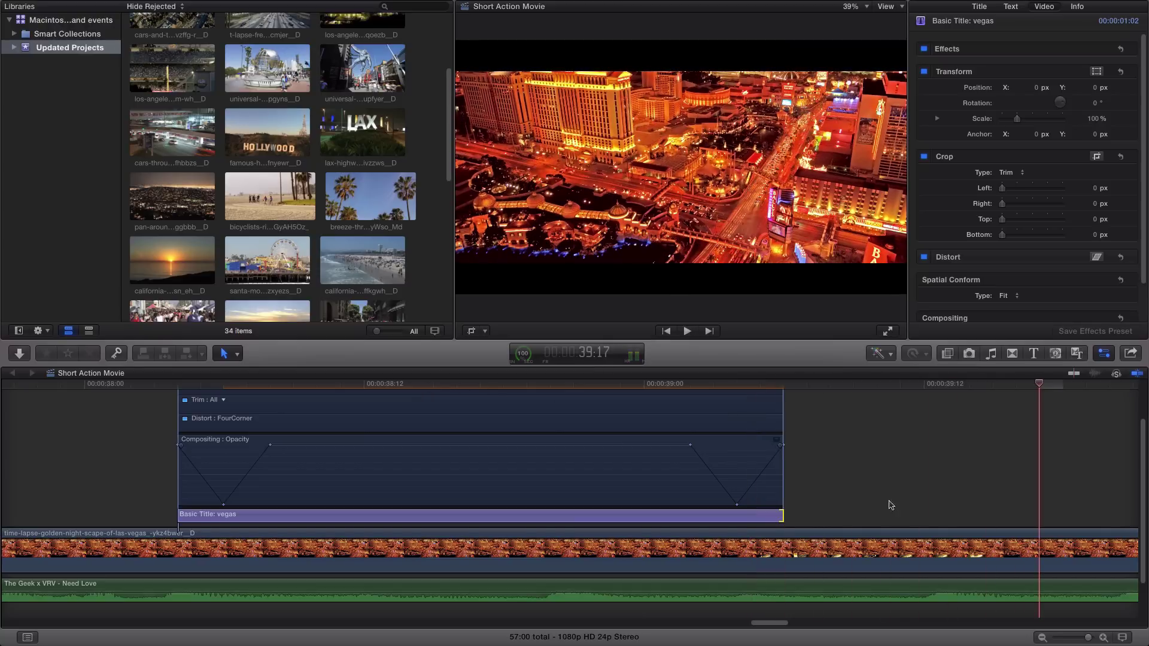
Close the VEGAS title's Video Animation editor and scroll the timeline to show the music track
{"action": "left_click", "coordinate": [185, 415]}
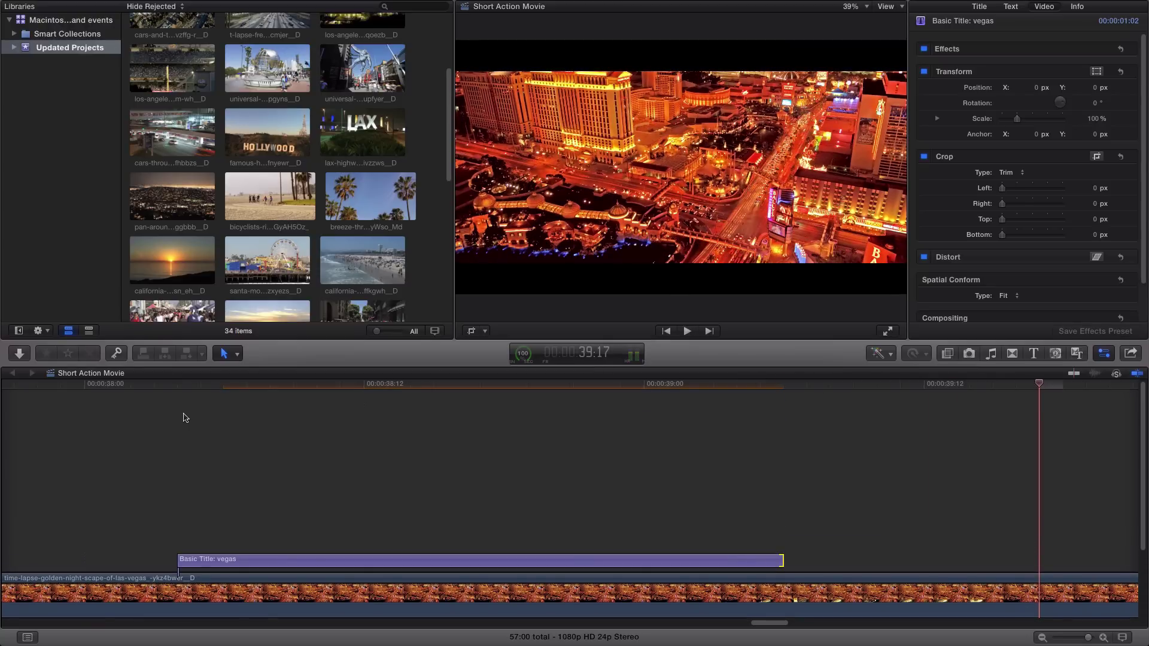
{"action": "scroll", "coordinate": [229, 438], "scroll_direction": "down", "scroll_amount": 3}
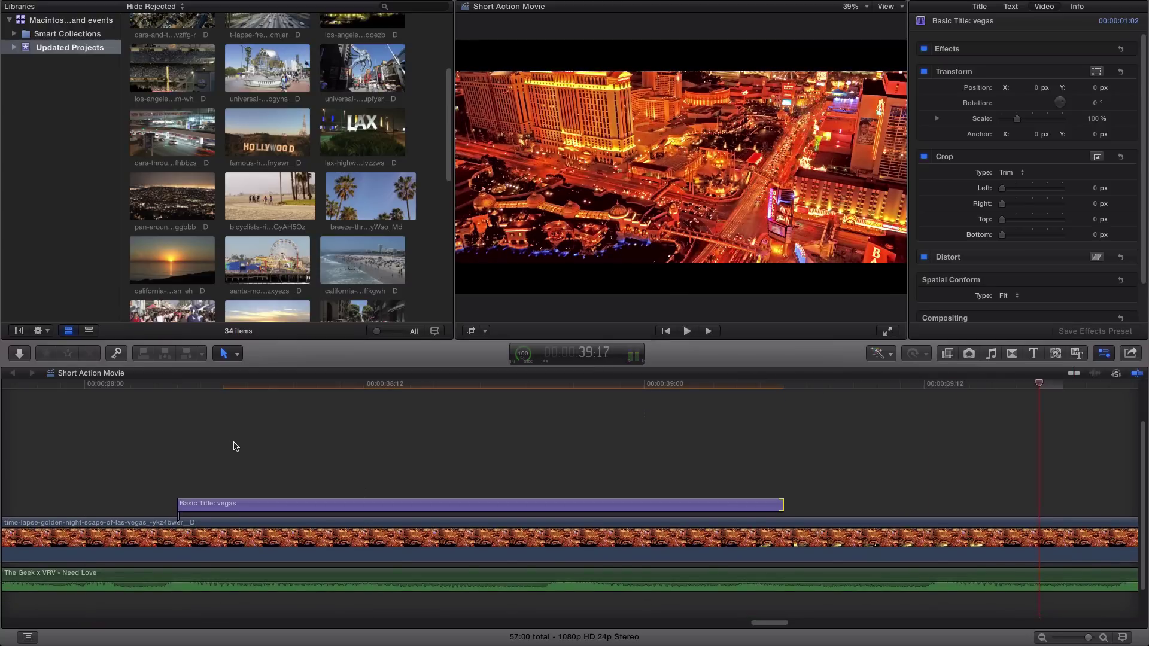